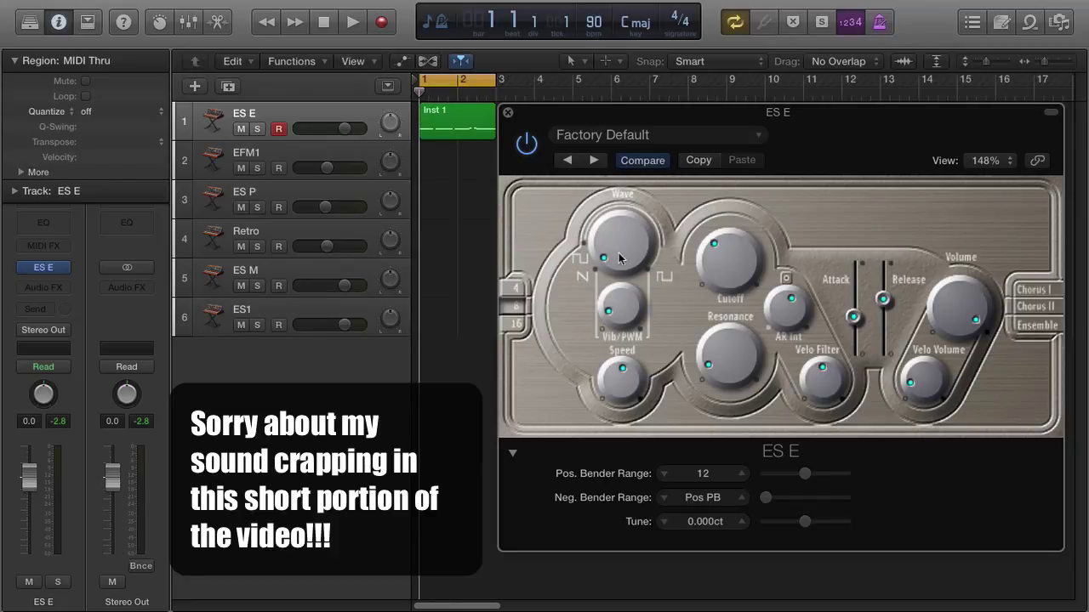
- Alternate the ES E oscillator octave between 4 and 16 and return it to 8
left_click_drag(609, 255, 650, 376)
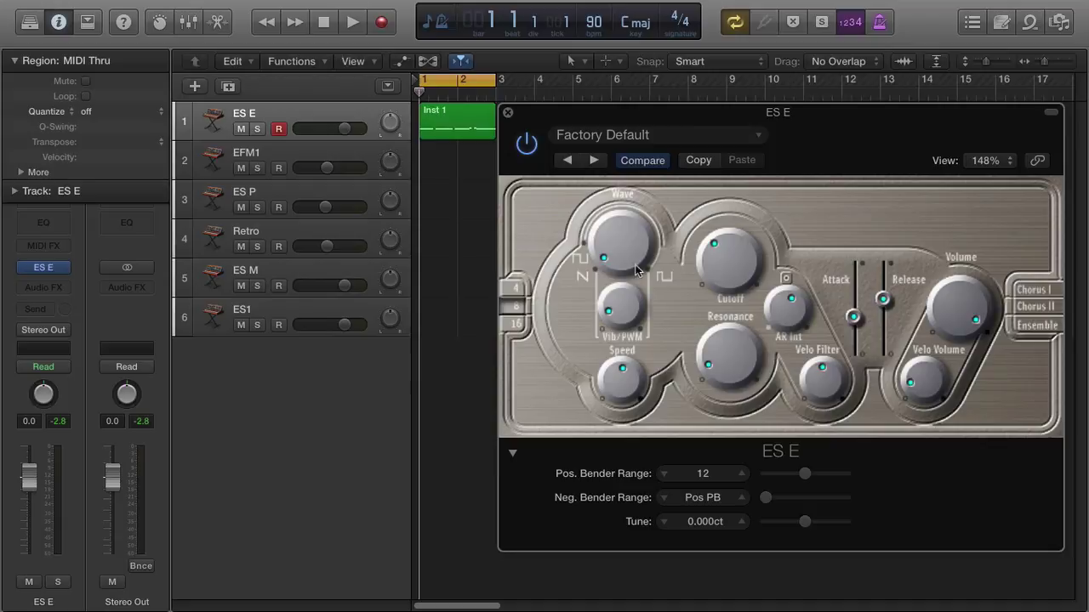
left_click(520, 289)
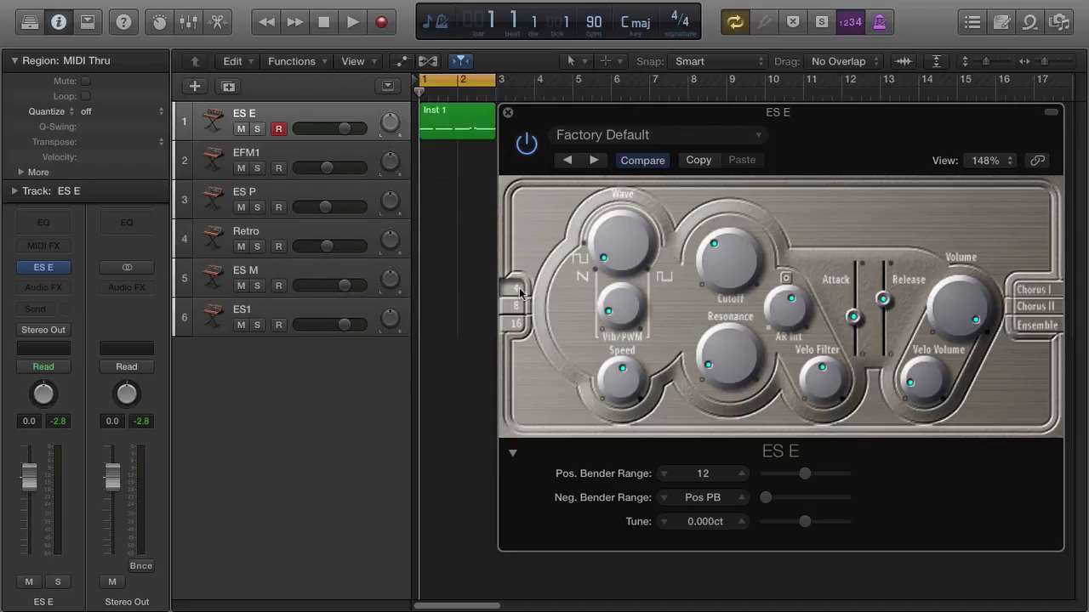
left_click(516, 325)
left_click(515, 295)
left_click(515, 324)
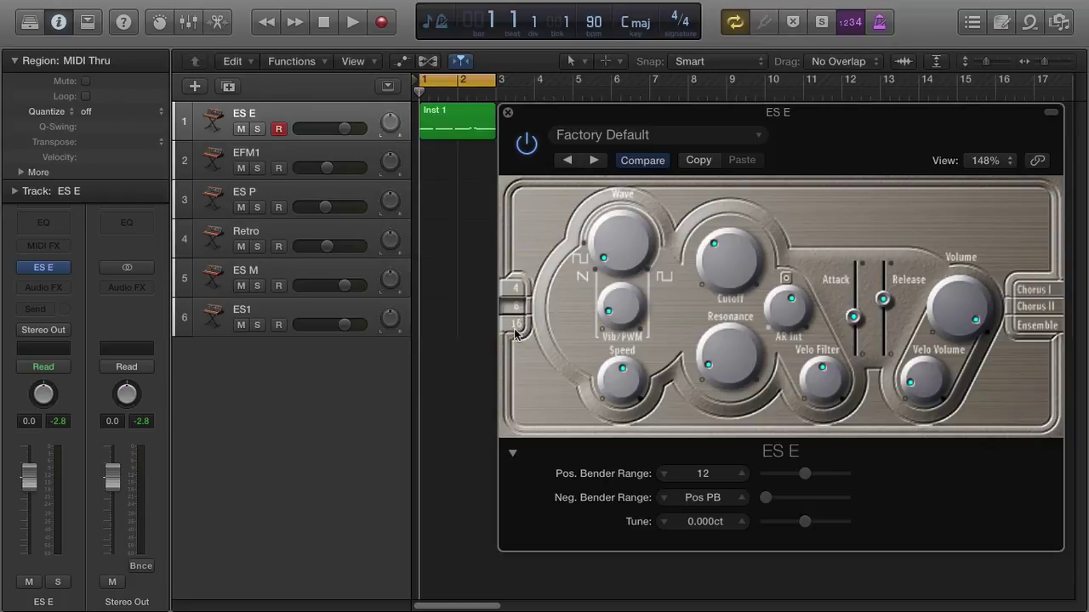
left_click(514, 292)
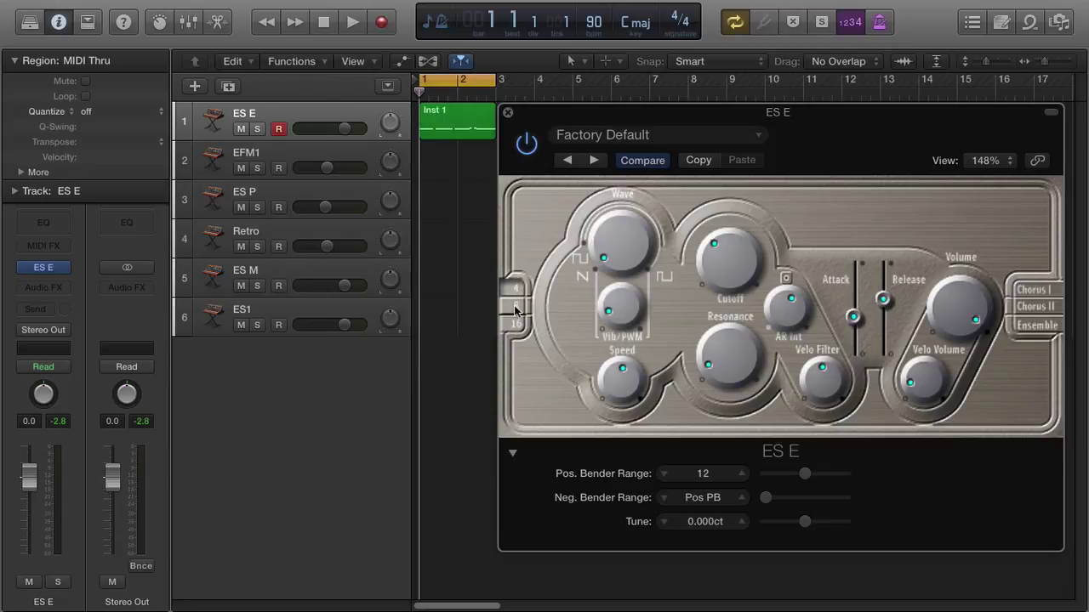
left_click(516, 307)
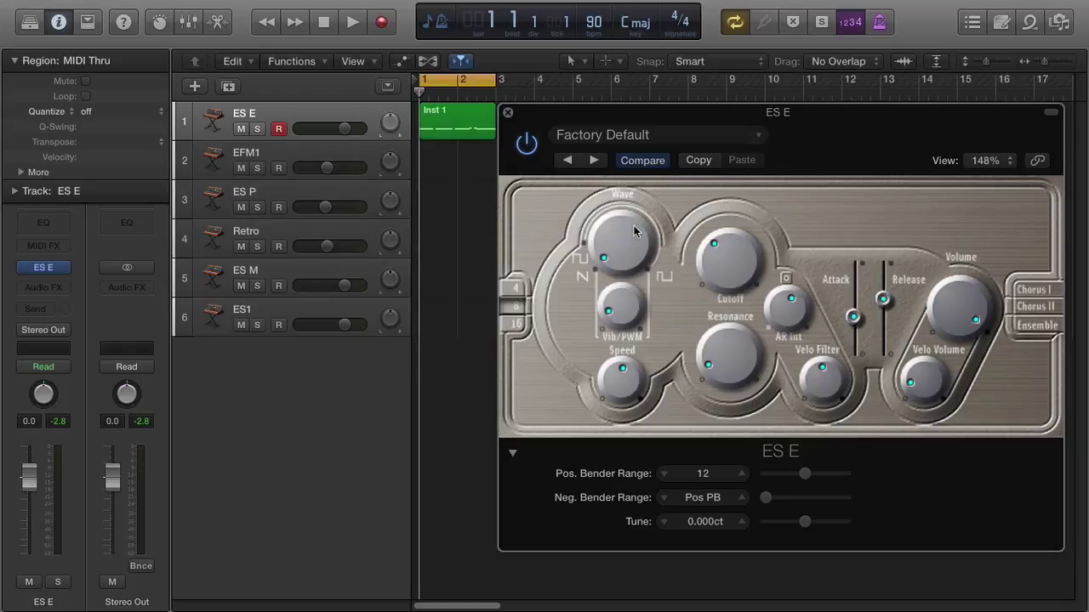
- Try the Wave and Vib/PWM knobs by sweeping them up and down from their low positions
left_click_drag(647, 261, 620, 323)
left_click_drag(628, 267, 624, 231)
left_click_drag(616, 248, 625, 326)
- Sweep the AR Int knob across its range and leave it near its lowest position
left_click_drag(791, 324, 790, 448)
left_click_drag(792, 317, 796, 216)
left_click_drag(786, 319, 791, 434)
- Sweep the Velo Filter knob, leave it around its midpoint, and raise the Attack slider slightly
left_click_drag(819, 381, 819, 379)
left_click_drag(825, 366, 825, 328)
left_click_drag(837, 273, 827, 395)
mouse_move(854, 318)
left_mouse_down()
mouse_move(857, 298)
mouse_move(861, 324)
left_mouse_up()
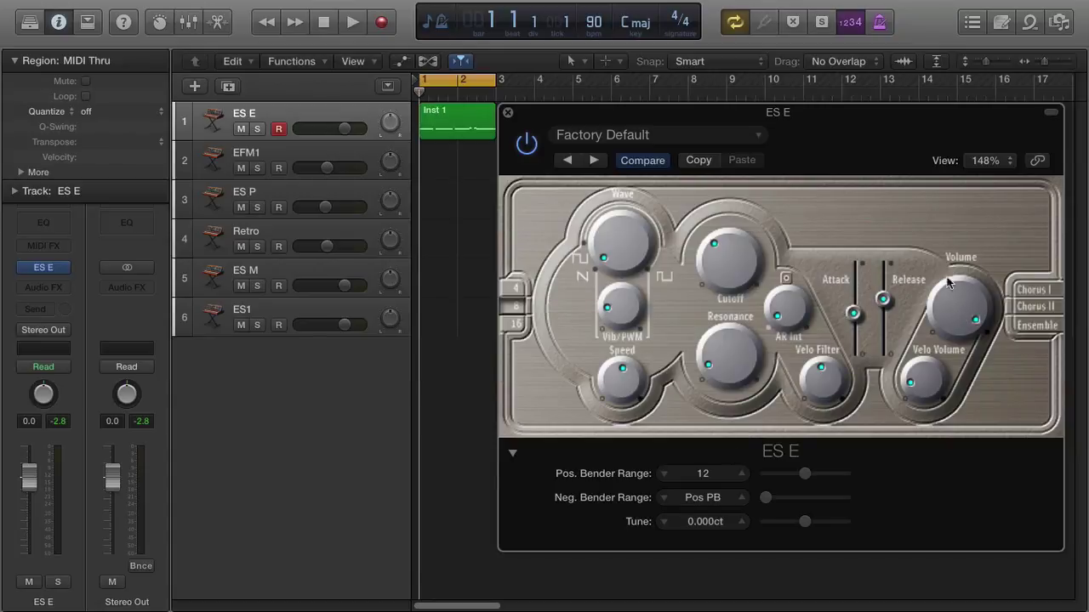
- Sweep the Volume knob down and up and leave it at about its midpoint
left_click_drag(953, 308, 963, 425)
left_click_drag(952, 337, 962, 126)
left_click_drag(989, 340, 976, 379)
- Inspect the note velocities of the Inst 1 region in the Piano Roll, with the ES E window shrunk to 108%
left_click(459, 121)
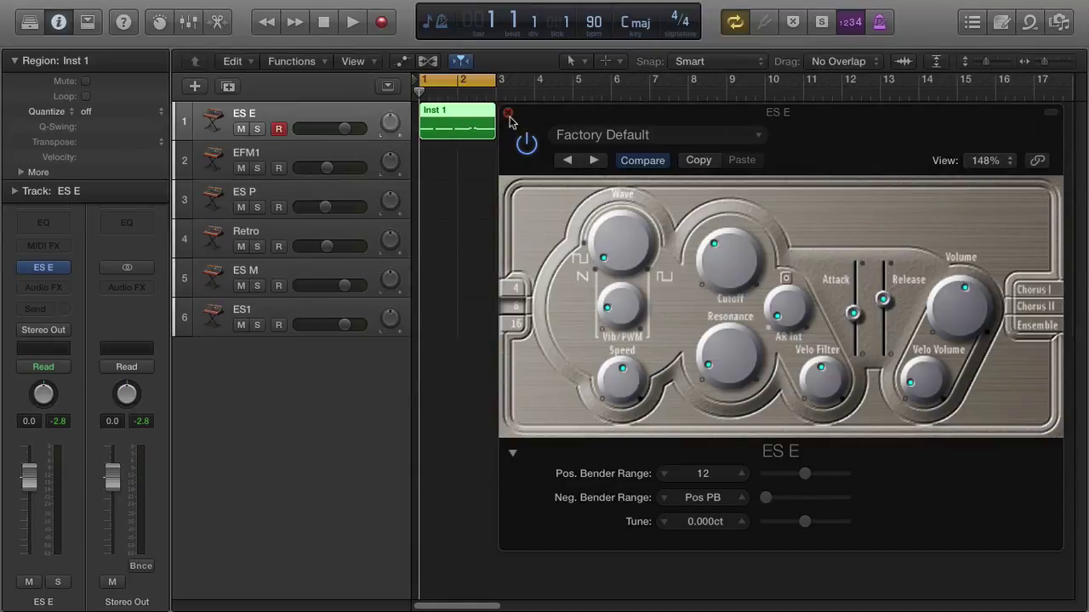
key("p")
left_click_drag(719, 116, 714, 89)
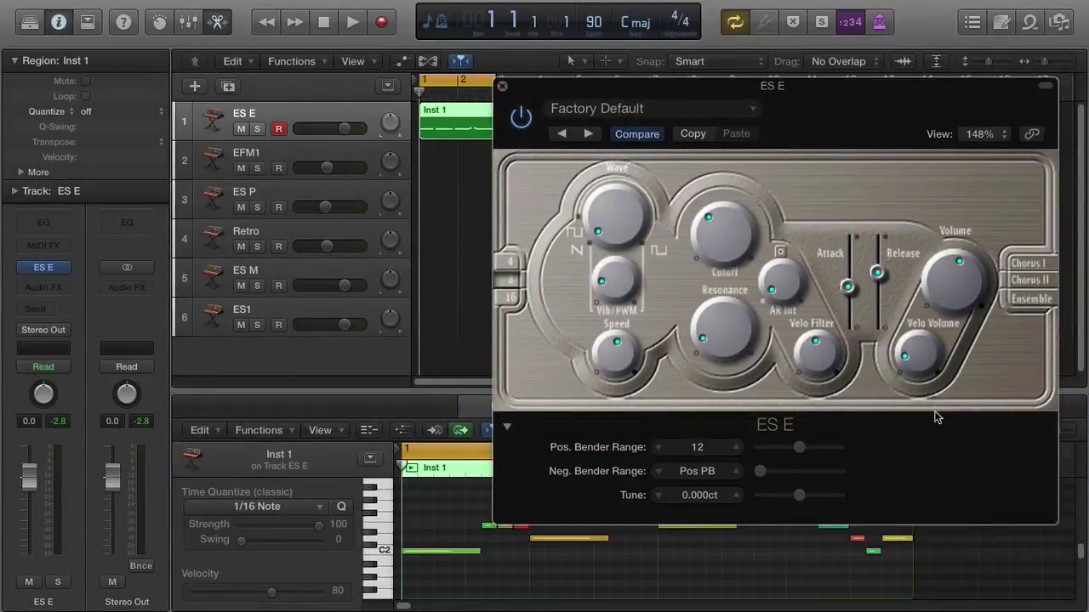
left_click_drag(1055, 521, 890, 340)
left_click_drag(793, 95, 874, 100)
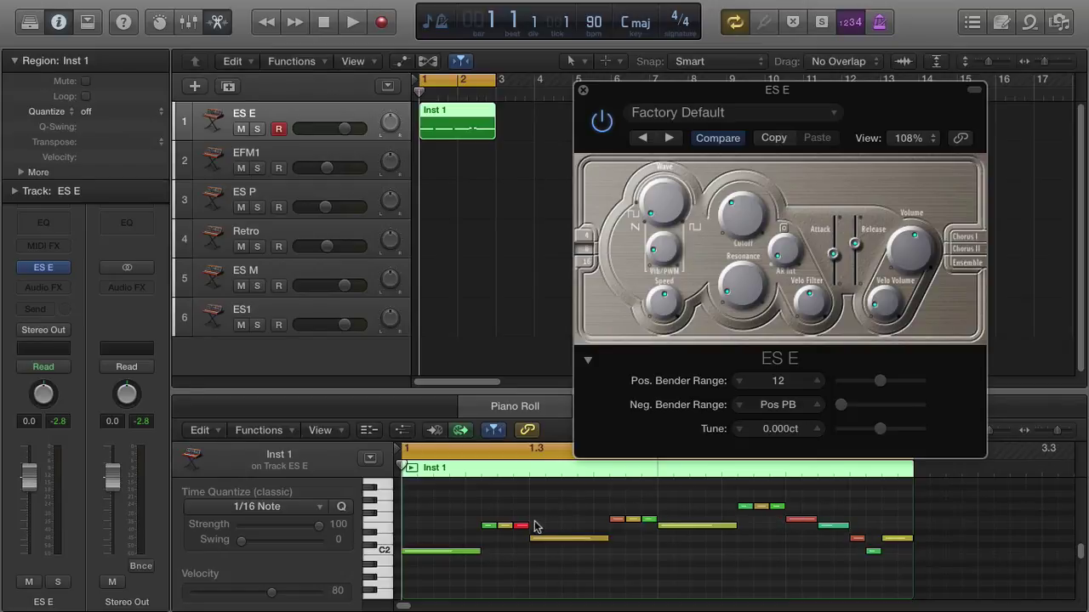
mouse_move(521, 530)
mouse_move(826, 531)
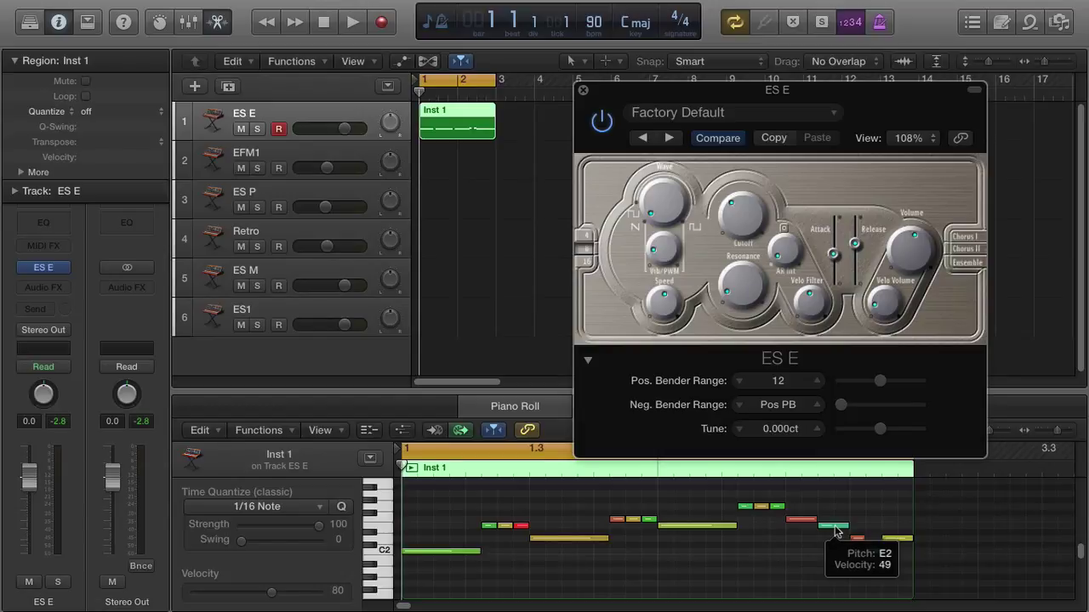
key("p")
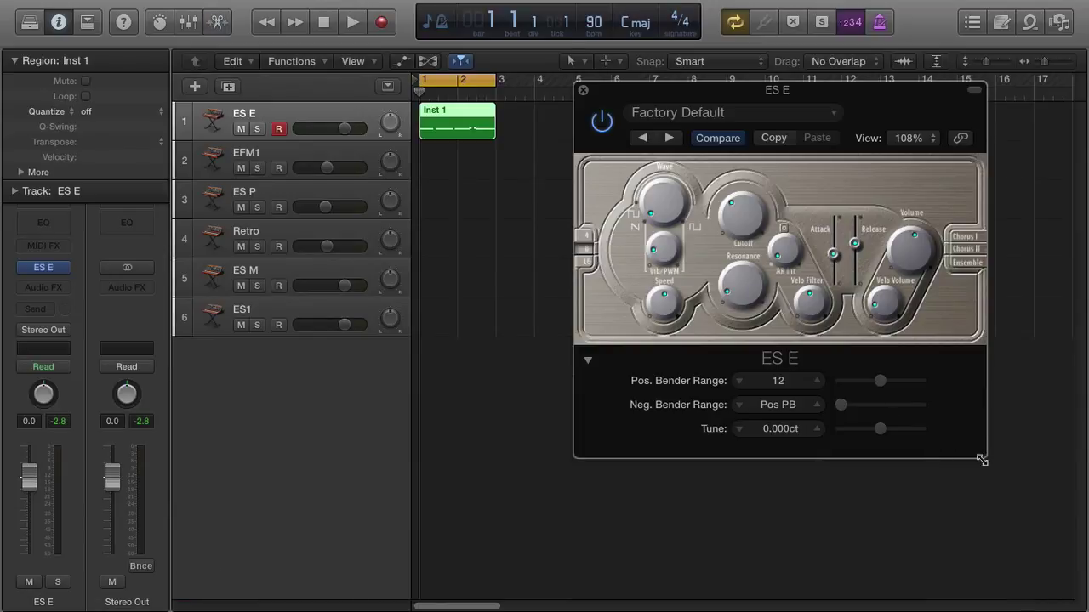
- Enlarge the ES E plug-in window to a 145% view and place it over the empty tracks area
left_click_drag(984, 458, 1058, 498)
left_click_drag(842, 100, 773, 95)
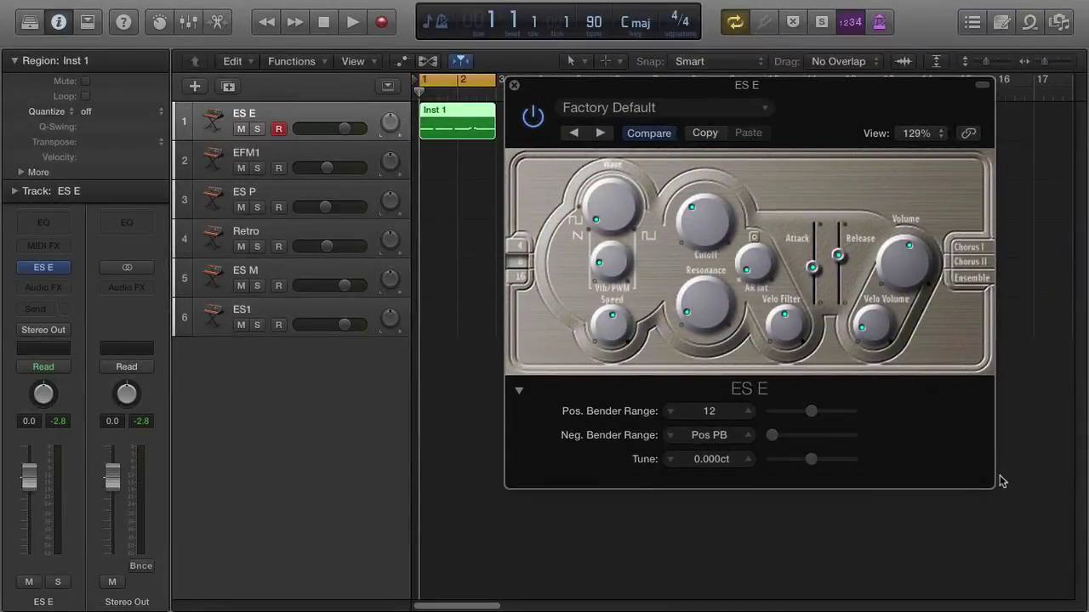
left_click_drag(996, 485, 1058, 515)
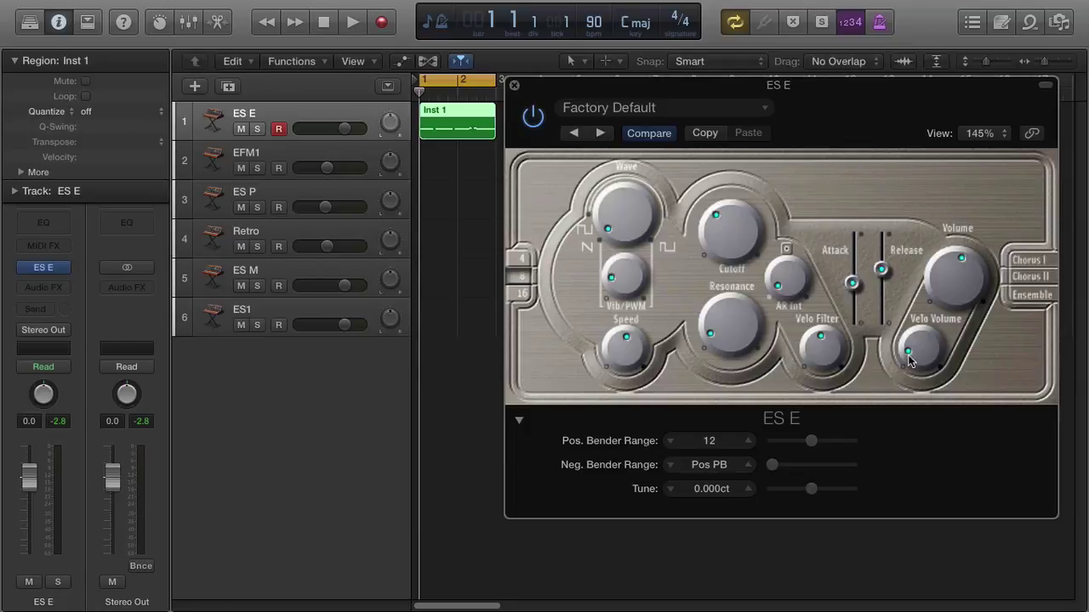
- Try the Velo Volume knob and recall the default ES E setting
left_click_drag(910, 363, 920, 387)
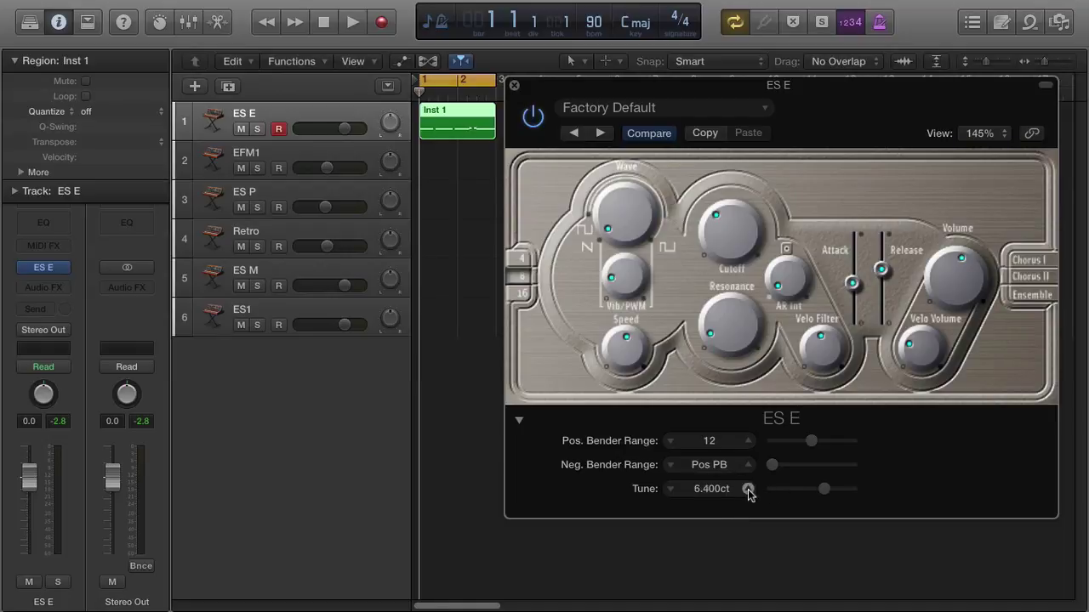
left_click(630, 109)
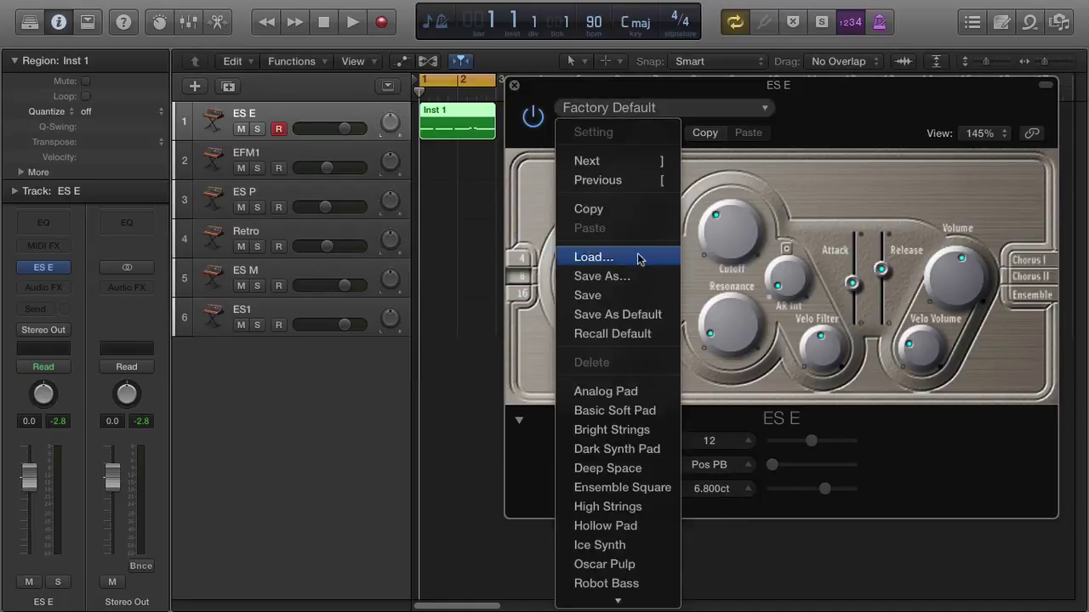
left_click(644, 338)
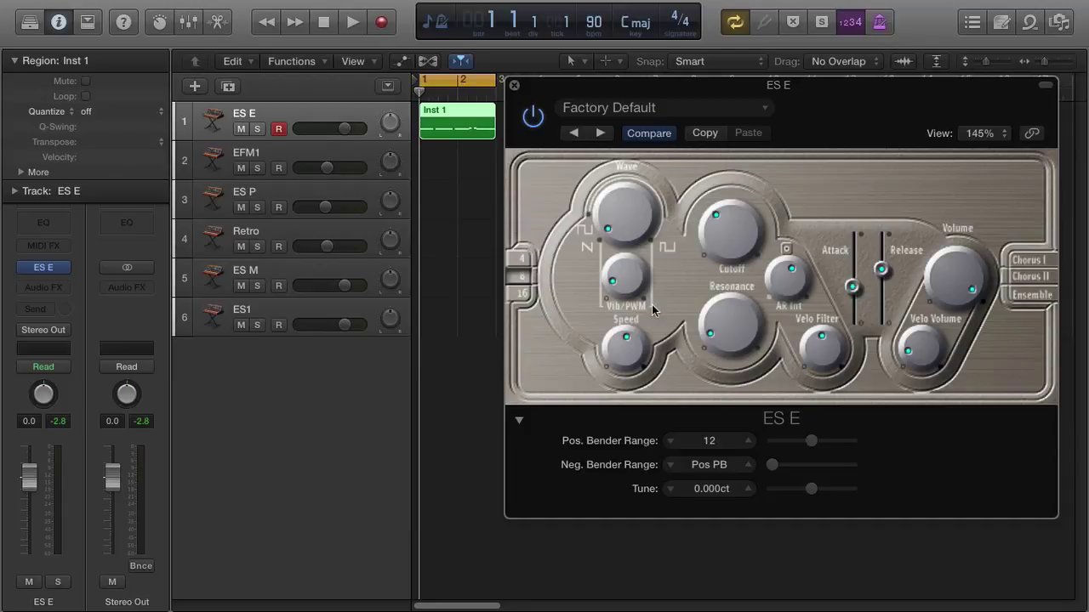
- Start cycle playback and lower the ES E channel fader to -7.0 dB
key("space")
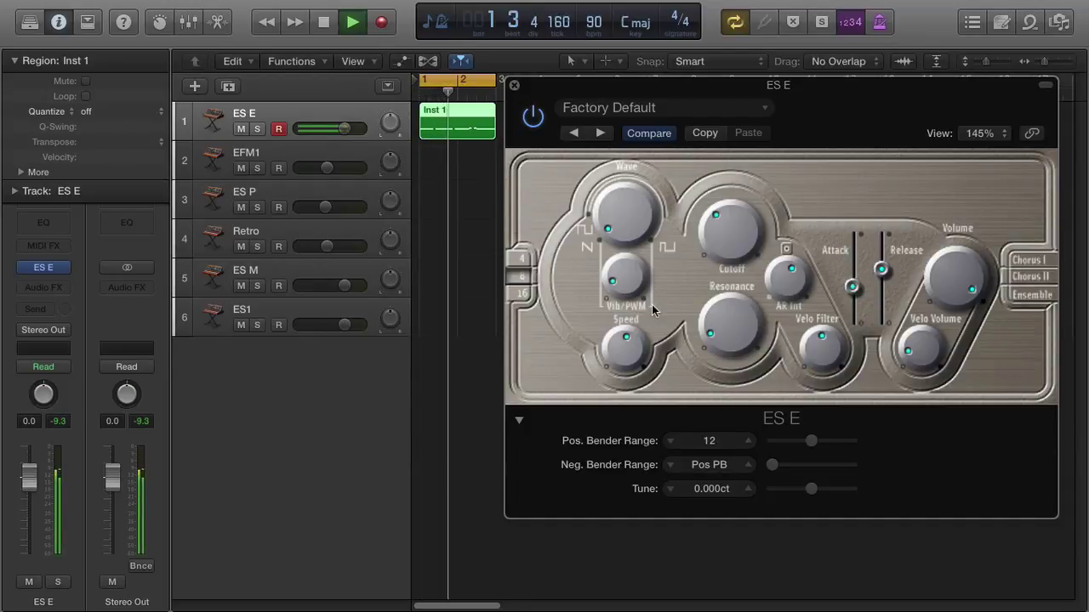
left_click_drag(32, 489, 45, 534)
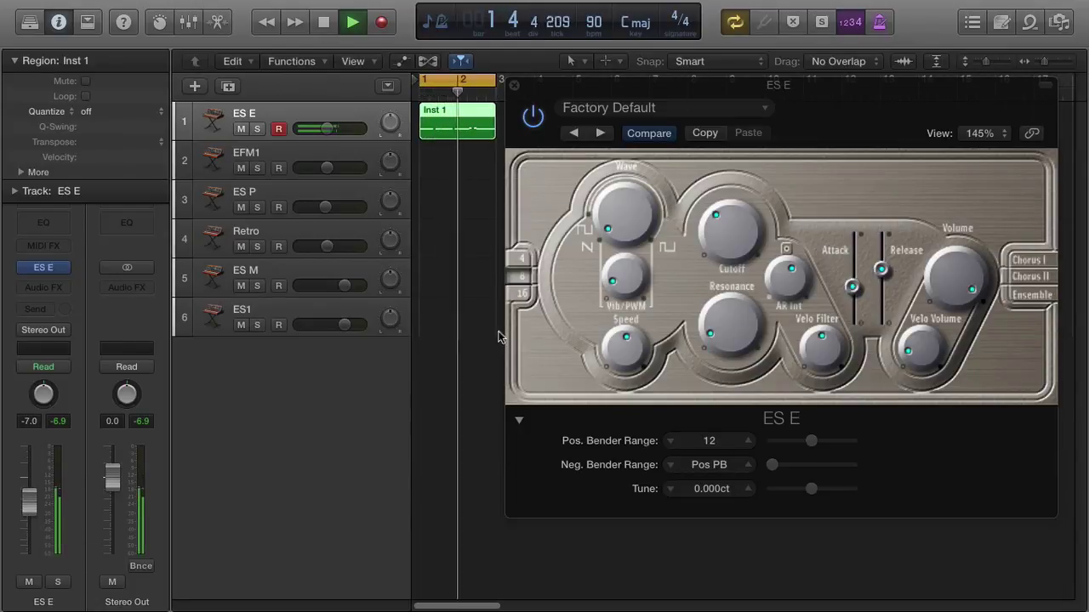
- Audition the 8 and 16 octave settings during playback and finish with the octave at 4
left_click(531, 270)
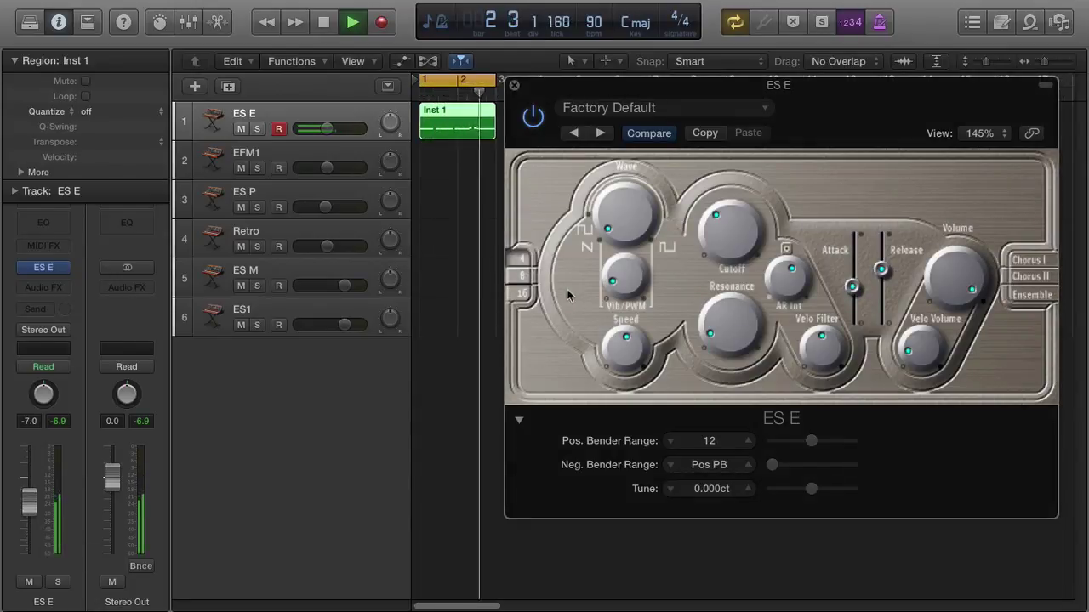
left_click(525, 277)
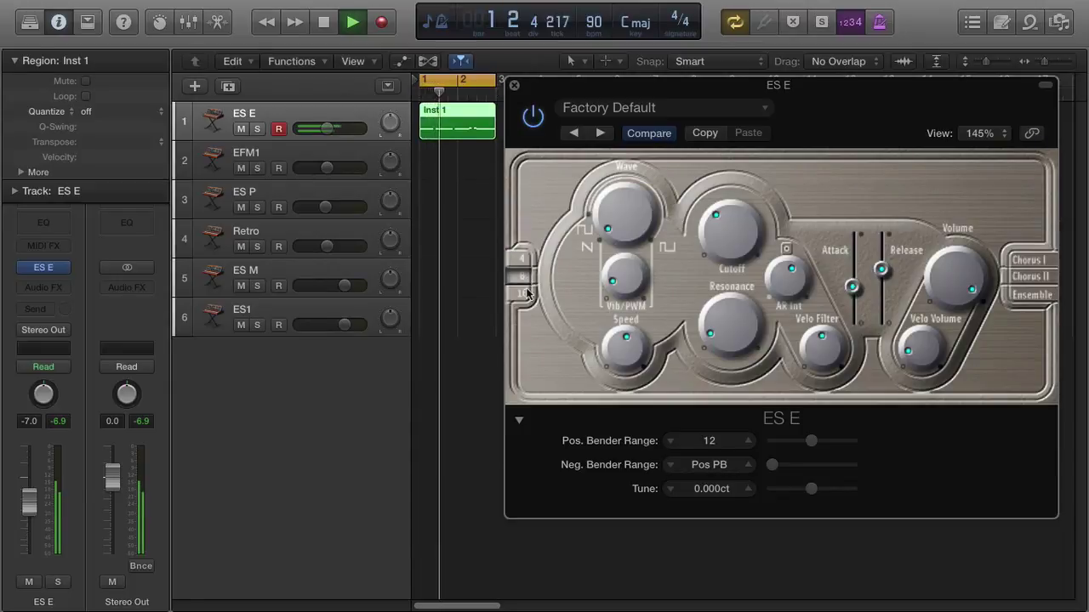
left_click(526, 295)
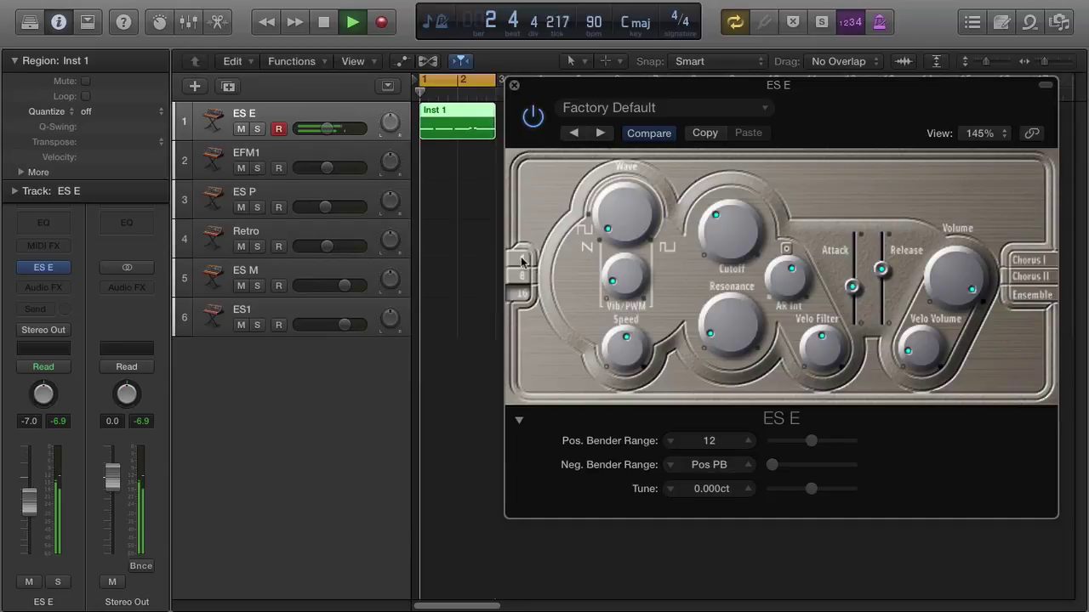
- Raise Wave to about its midpoint and Vib/PWM slightly higher, and sweep Speed from low to high
left_click_drag(618, 238, 619, 183)
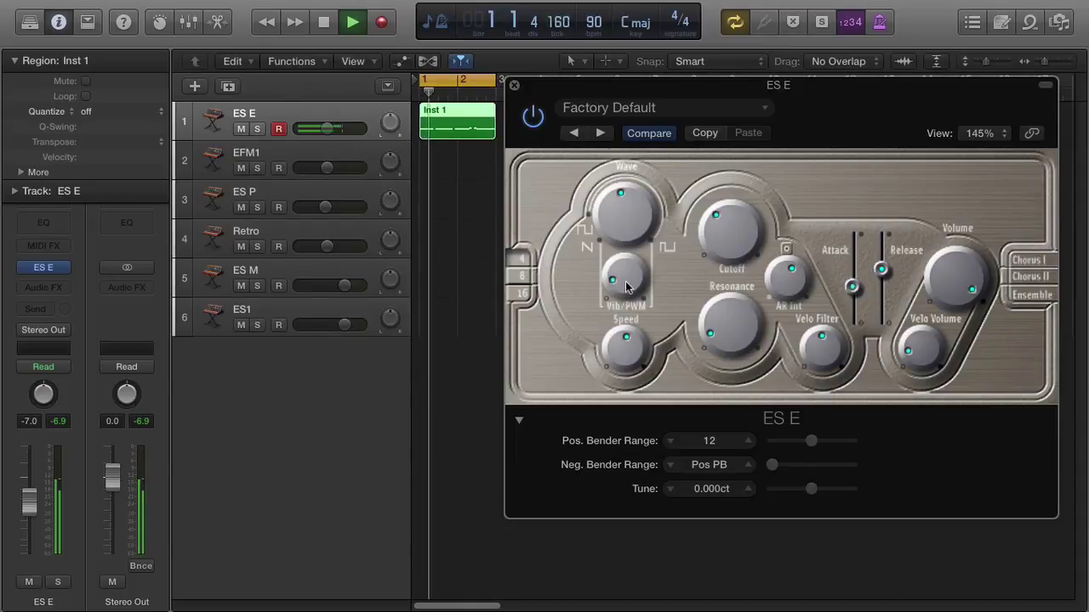
left_click_drag(626, 284, 637, 278)
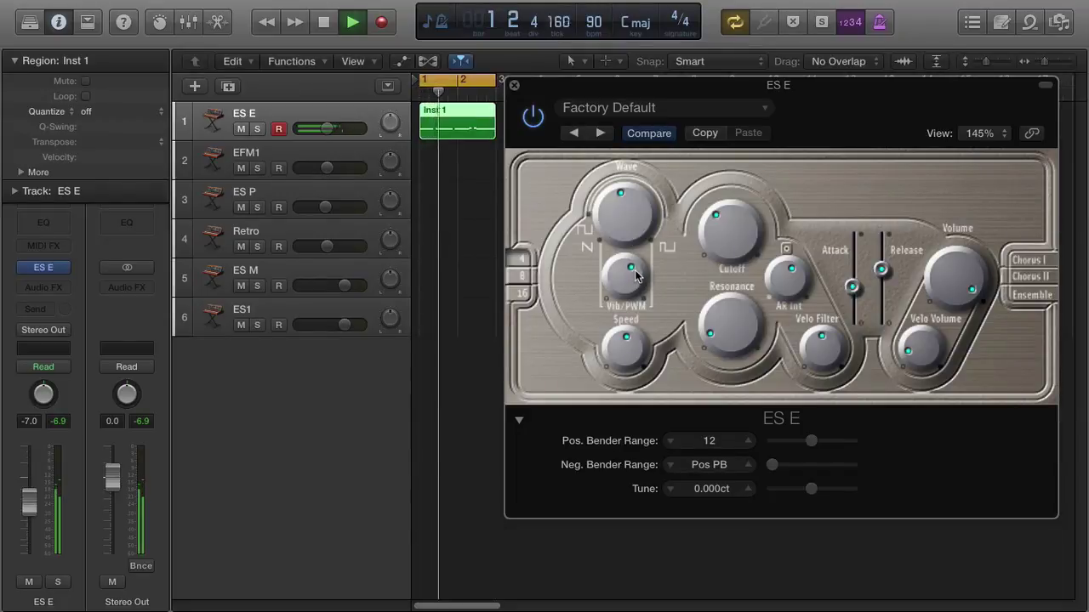
left_click_drag(626, 350, 627, 457)
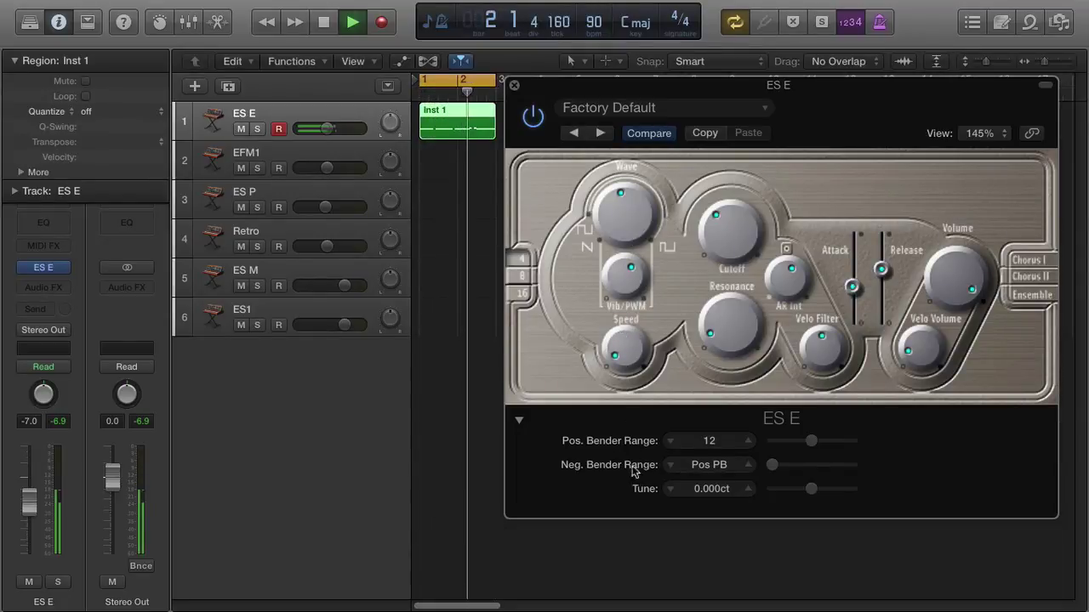
left_click_drag(624, 368, 636, 256)
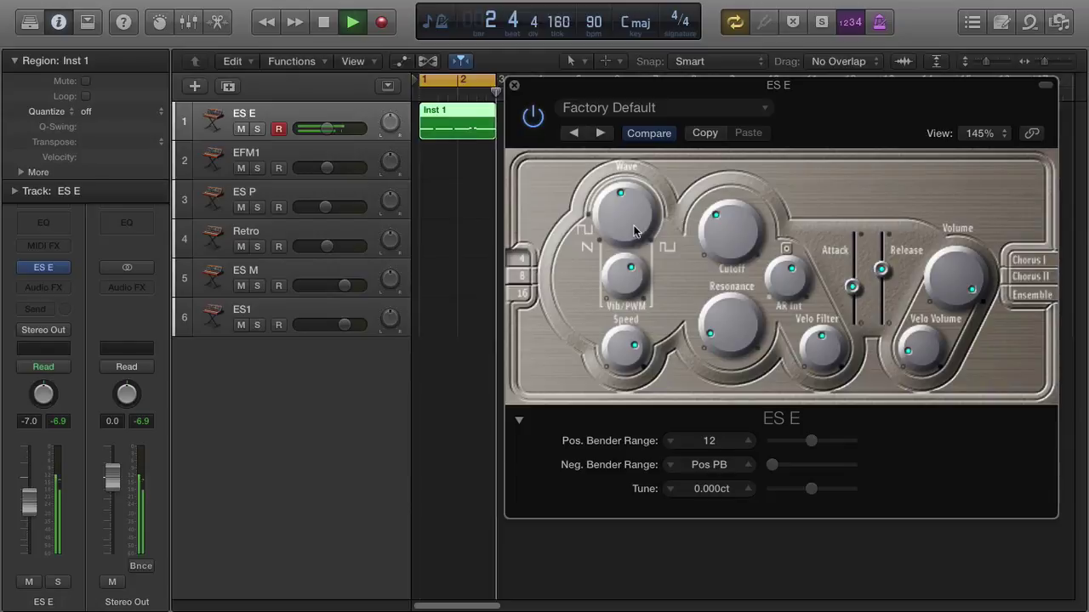
- Turn Wave and Vib/PWM up to maximum, comparing the sound with Wave swept low and back up
left_click_drag(635, 195, 627, 102)
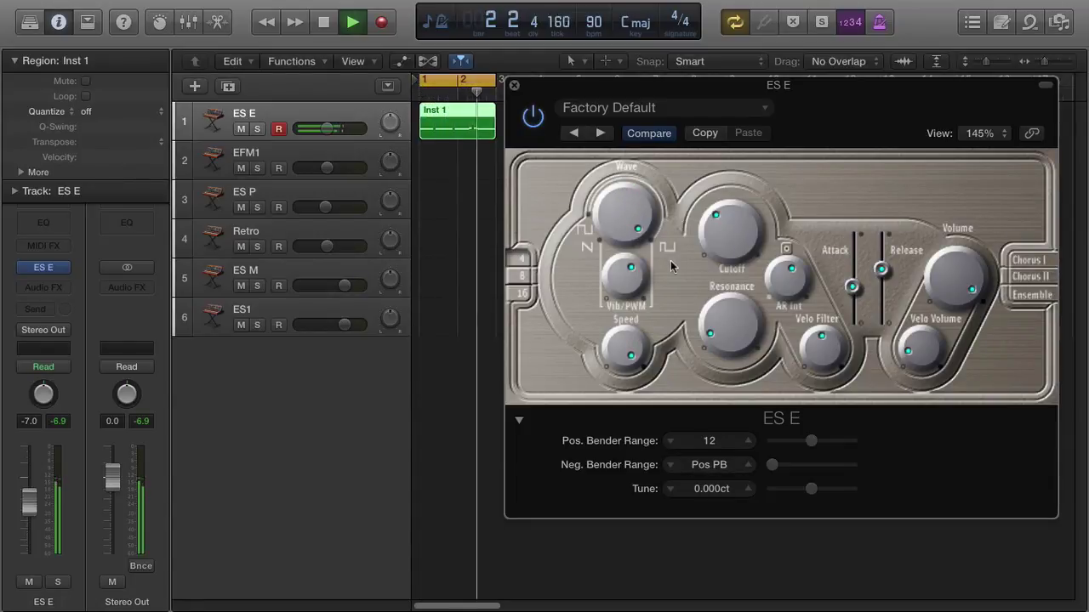
left_click_drag(619, 282, 628, 202)
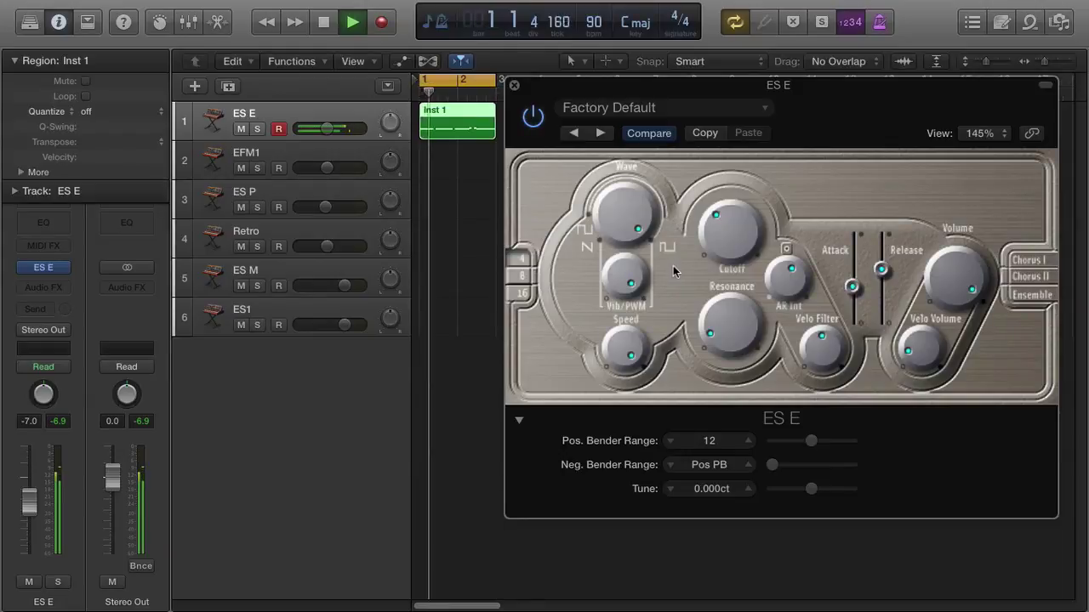
left_click_drag(627, 212, 629, 305)
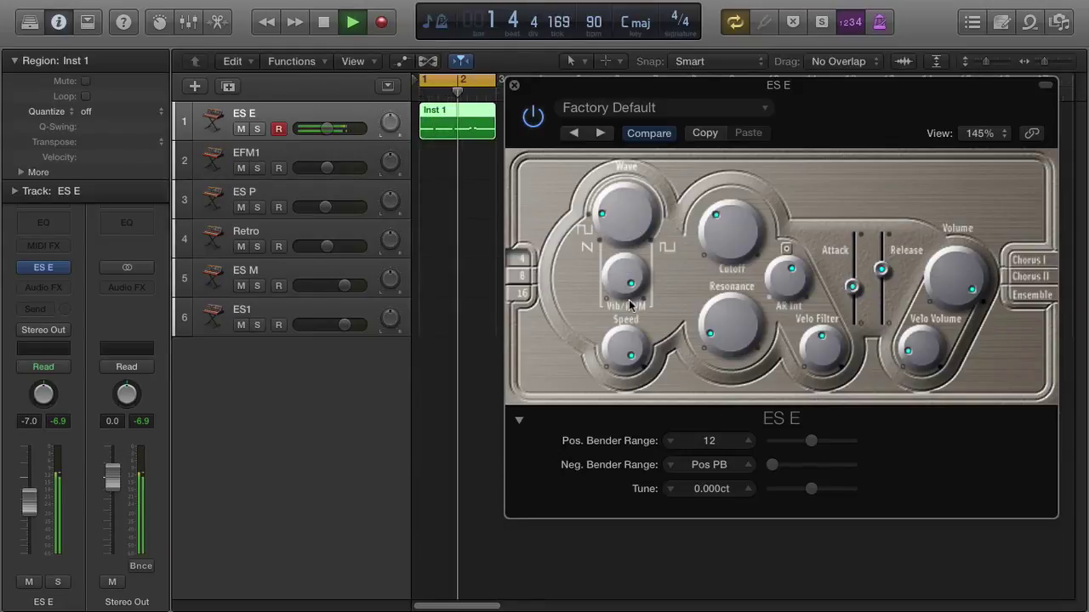
left_click_drag(626, 213, 629, 158)
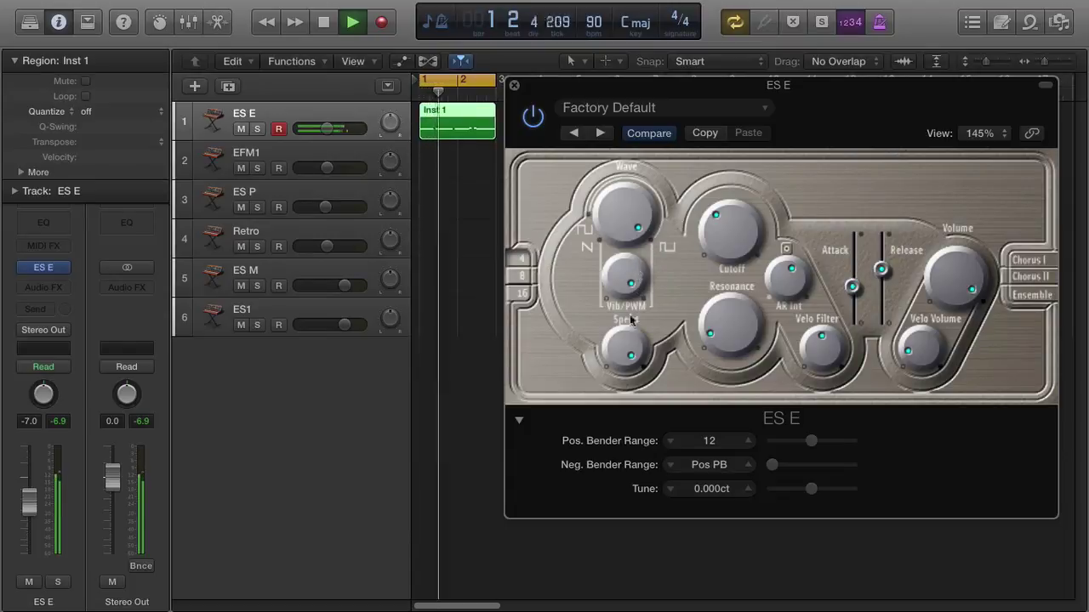
- Set Speed and Wave to about their midpoints and Vib/PWM well above halfway
left_click_drag(625, 348, 626, 324)
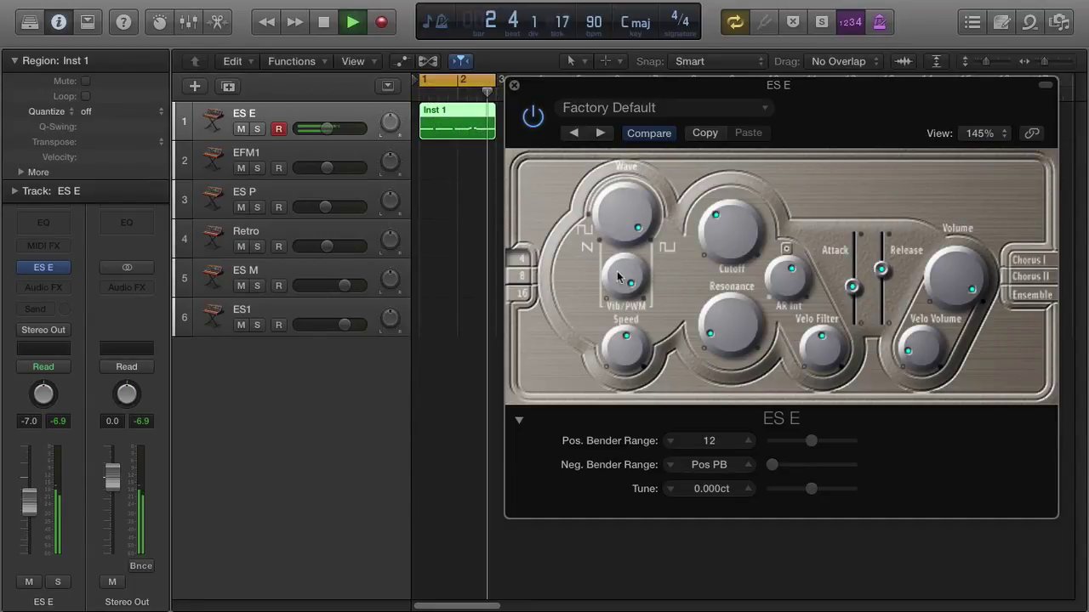
left_click_drag(618, 272, 633, 341)
left_click_drag(625, 230, 625, 189)
left_click_drag(630, 274, 636, 245)
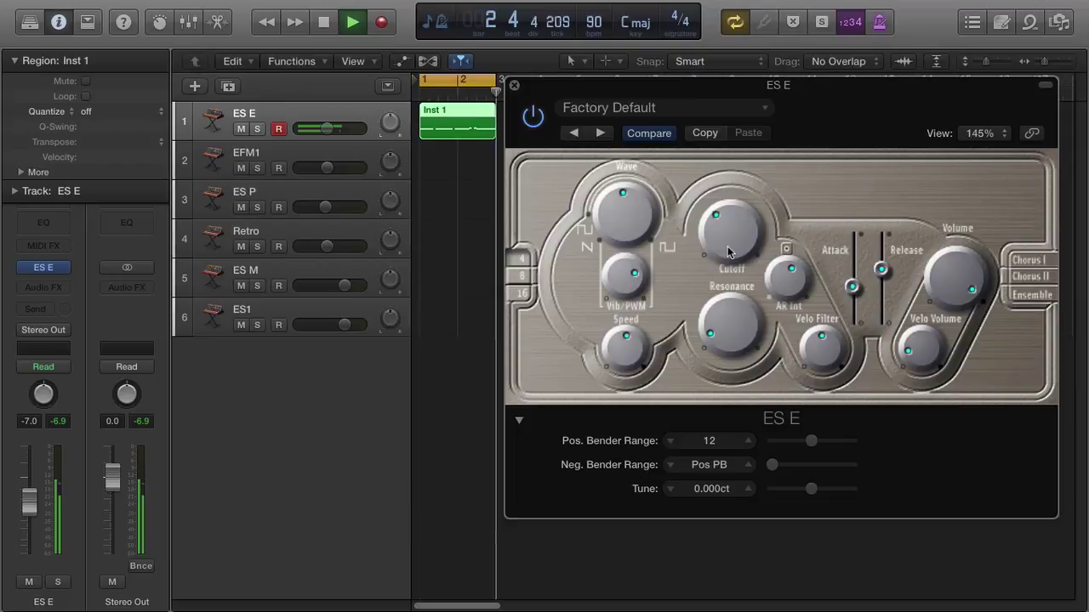
- Raise the Cutoff knob slightly and lower the Attack and Release sliders below their midpoints
left_click_drag(736, 216, 744, 182)
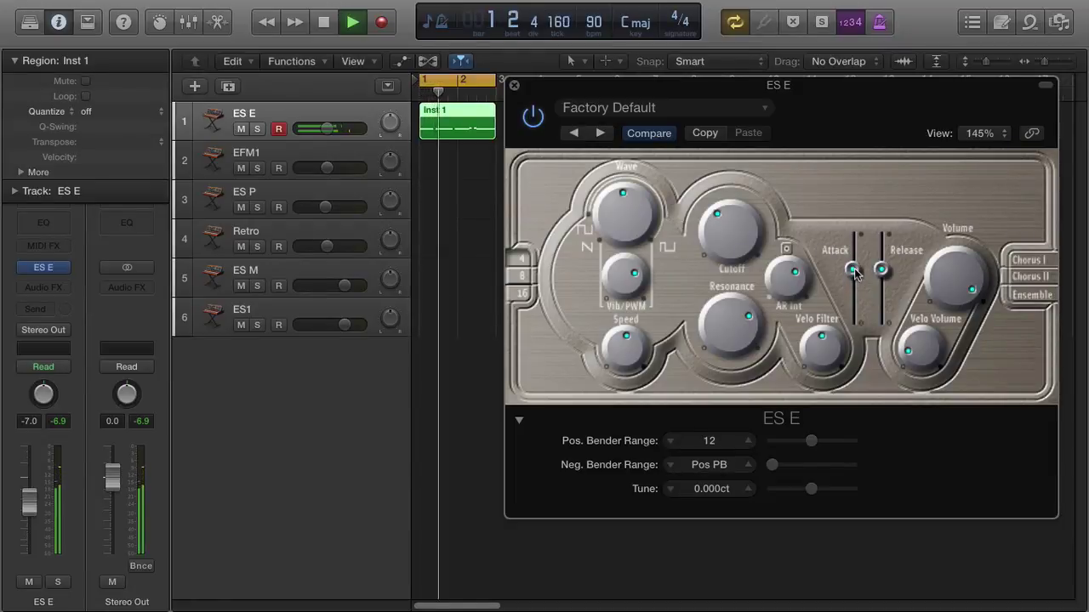
left_click_drag(854, 294, 884, 294)
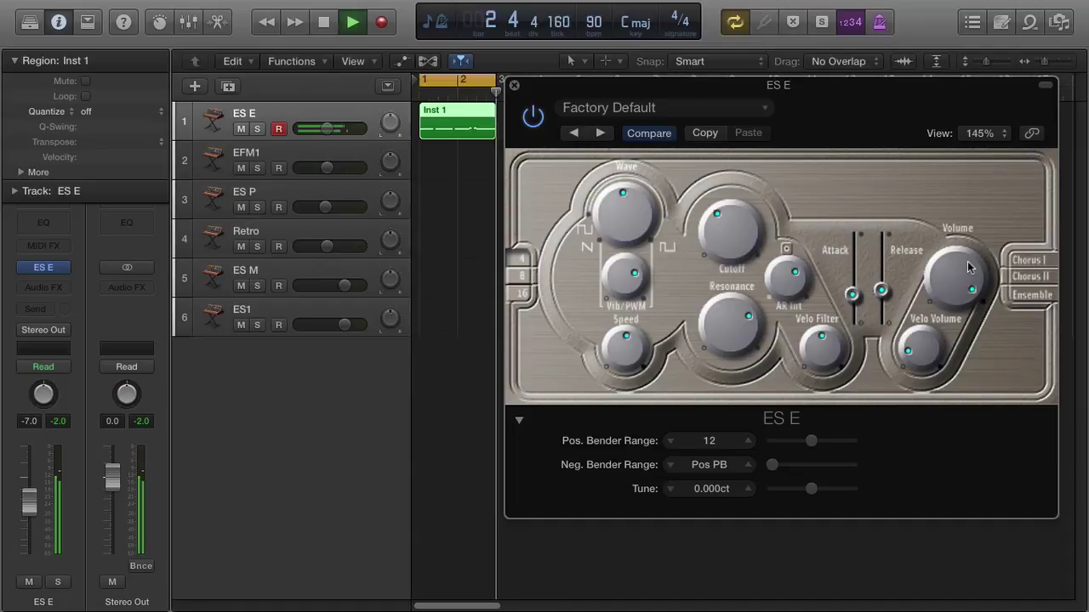
- Reduce the Volume knob to moderately above halfway and raise Velo Volume to near maximum
left_click_drag(972, 272, 974, 312)
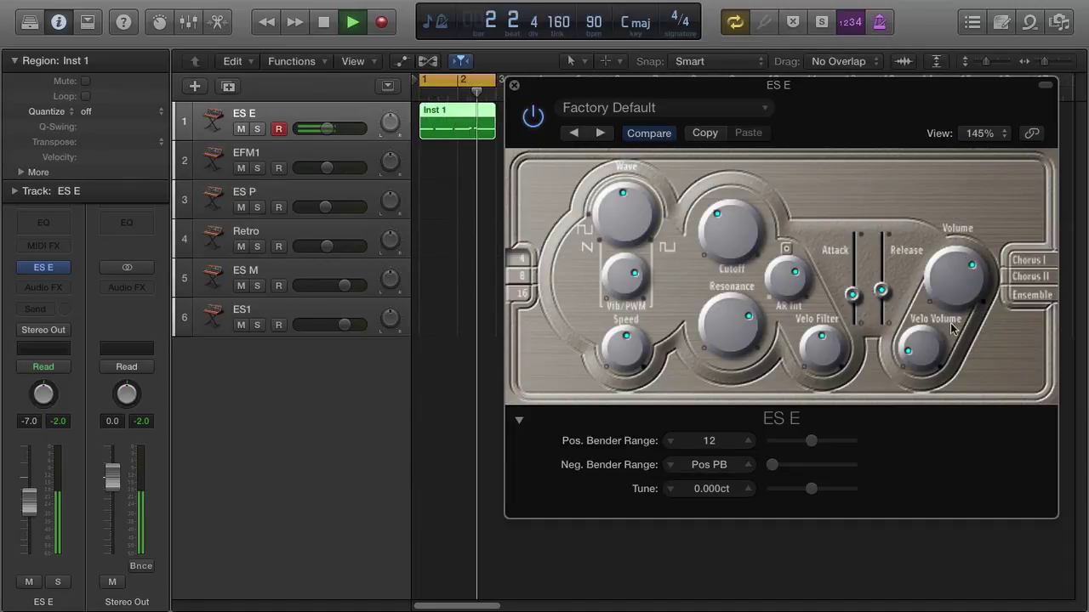
left_click_drag(931, 343, 942, 226)
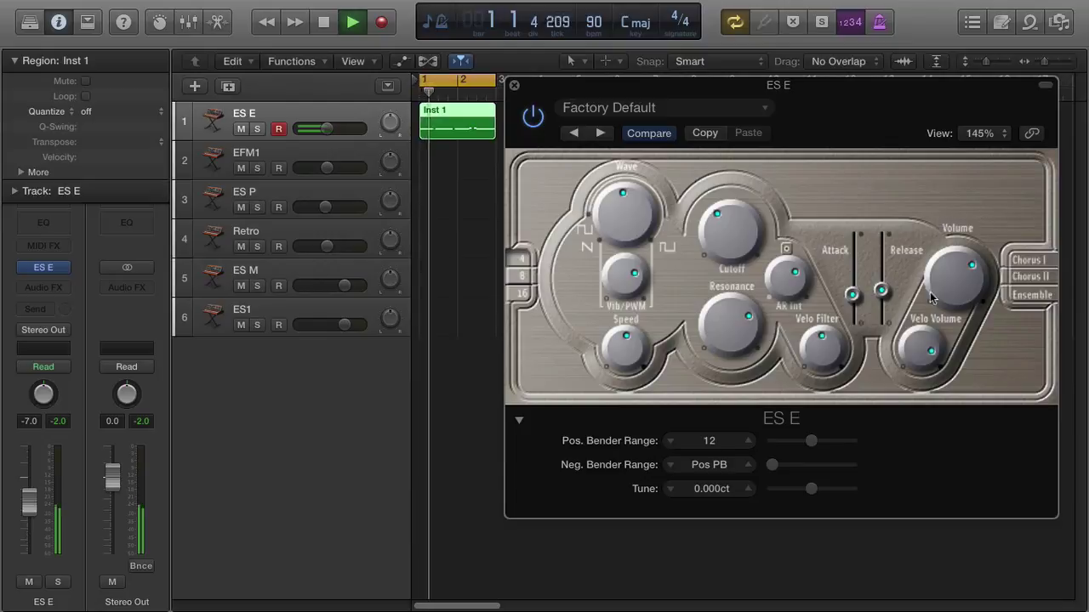
- Lower the Velo Volume knob slightly, raise Velo Filter moderately above its midpoint, and raise the main Volume a little
left_click_drag(912, 349, 915, 358)
mouse_move(831, 356)
left_mouse_down()
mouse_move(837, 310)
mouse_move(840, 364)
left_mouse_up()
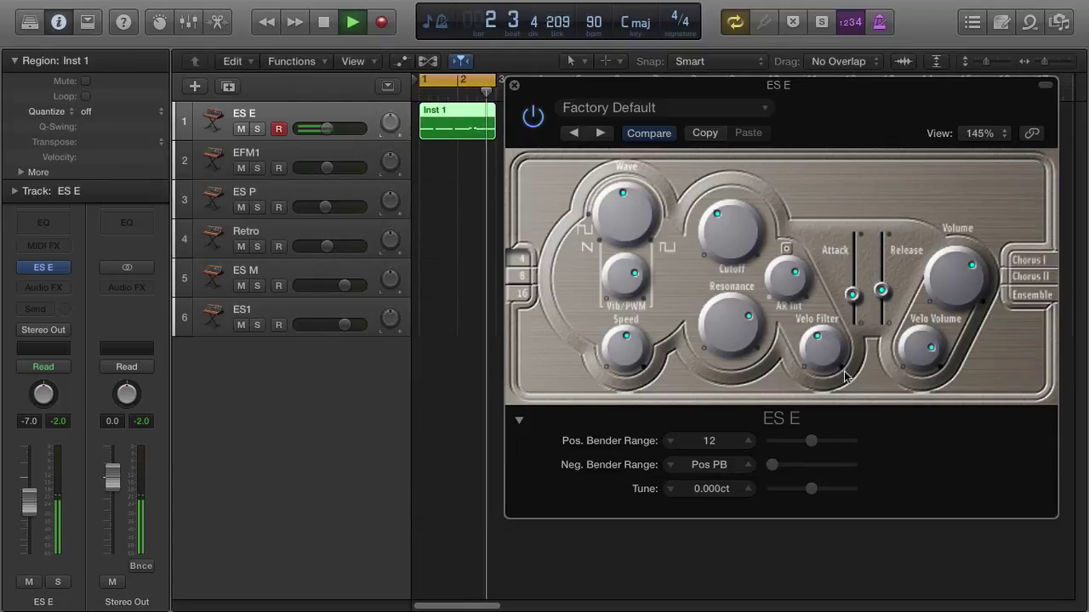
left_click_drag(845, 377, 869, 320)
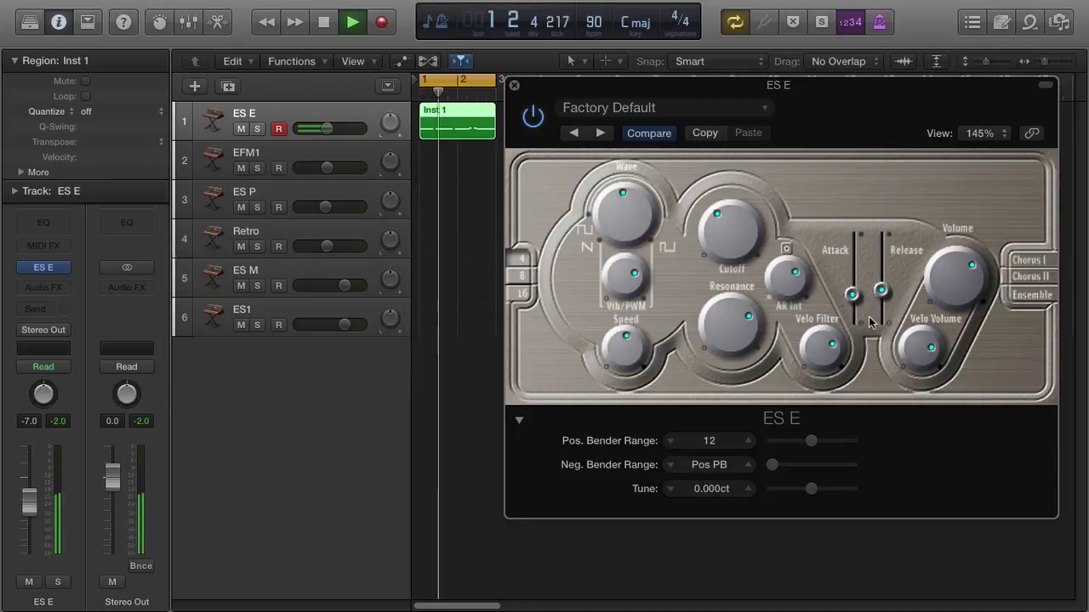
left_click_drag(957, 282, 960, 253)
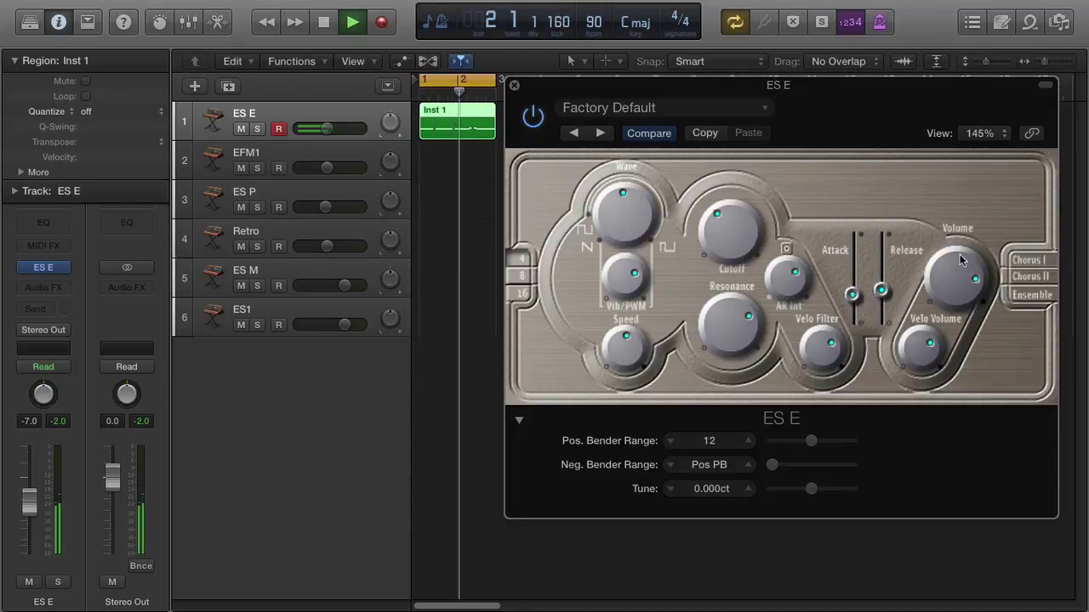
- Audition the Chorus I, Chorus II and Ensemble effects in turn on the looping region, comparing Ensemble with Chorus II
left_click(1026, 264)
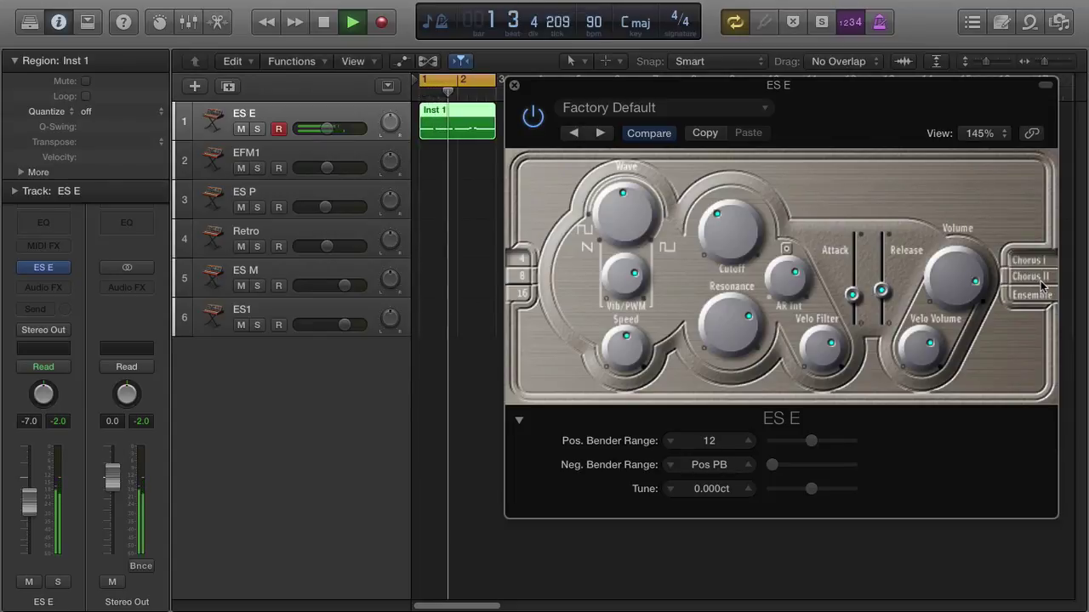
left_click(1042, 265)
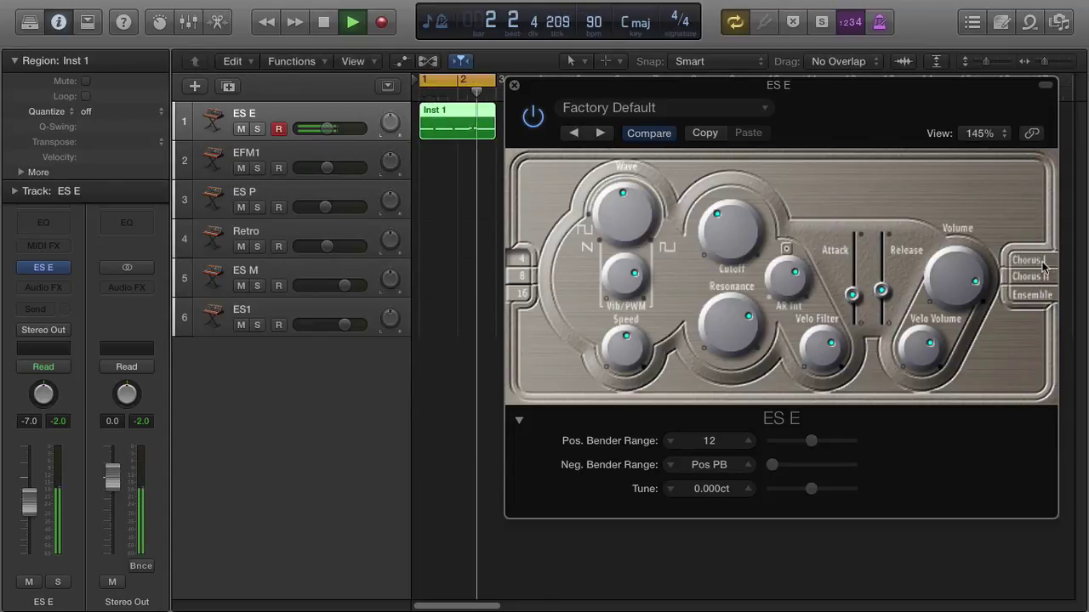
left_click(1043, 277)
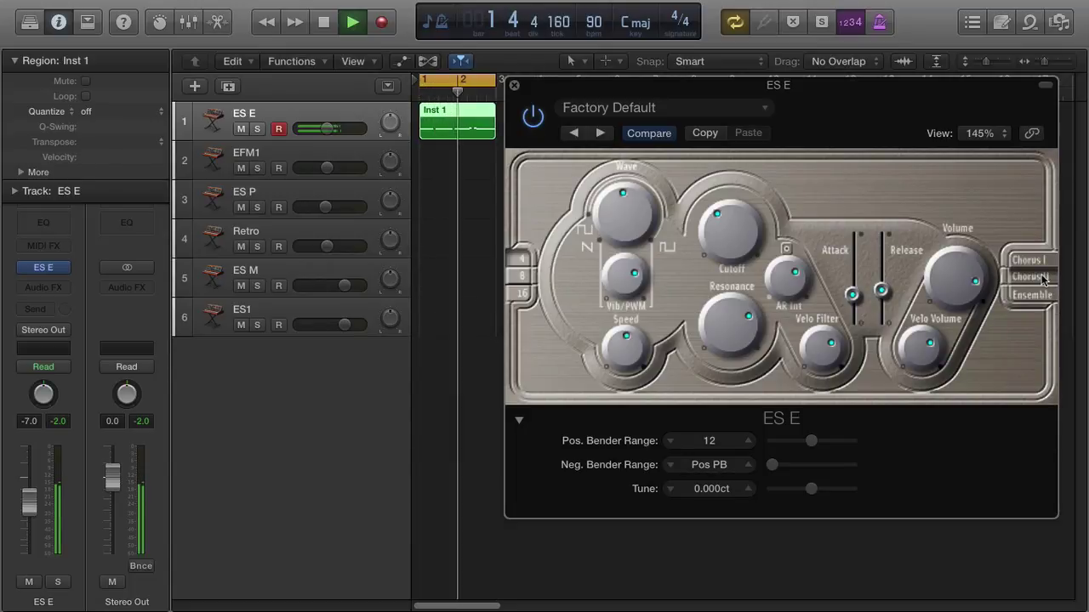
left_click(1043, 296)
left_click(1039, 278)
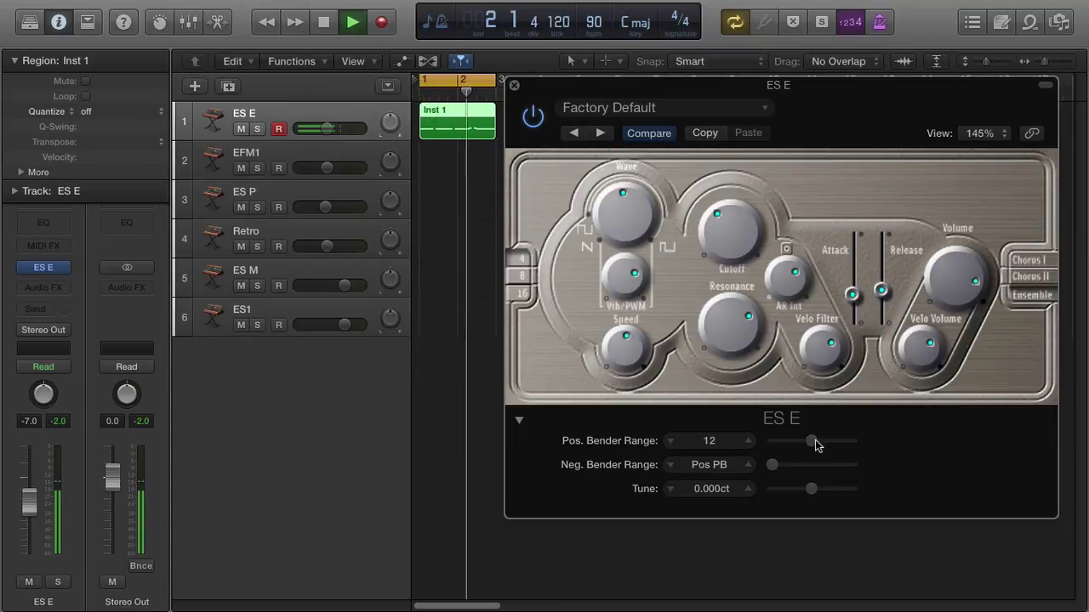
- Lower Tune to -20.000 ct while the loop plays, stop playback, and bring Tune up to 4.000 ct
mouse_move(812, 440)
left_mouse_down()
mouse_move(779, 442)
mouse_move(823, 446)
mouse_move(812, 440)
left_mouse_up()
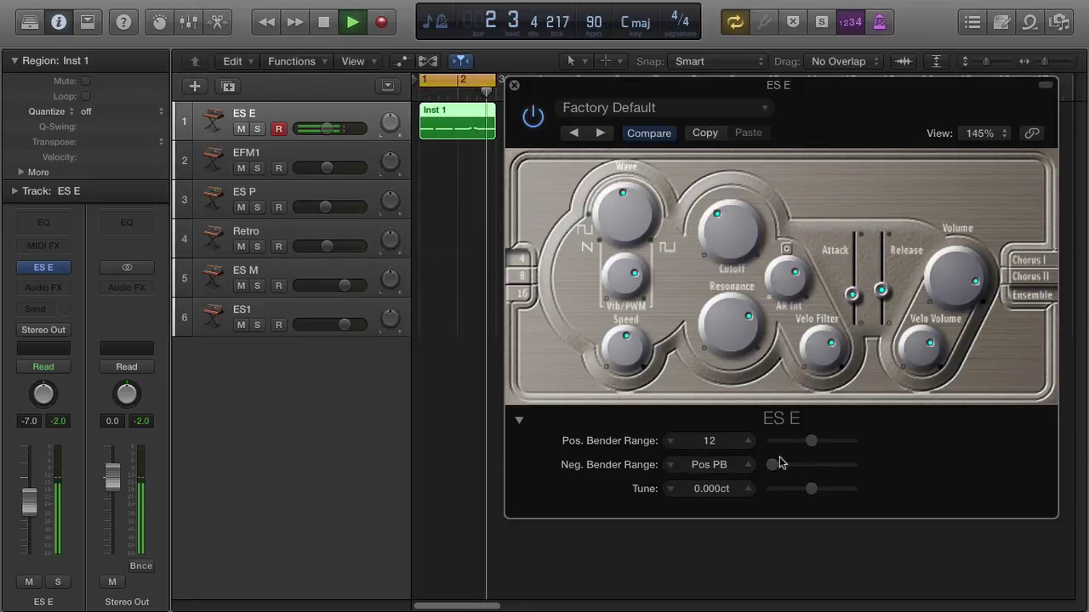
left_click(748, 489)
left_click_drag(803, 496, 773, 491)
left_click_drag(699, 492, 699, 492)
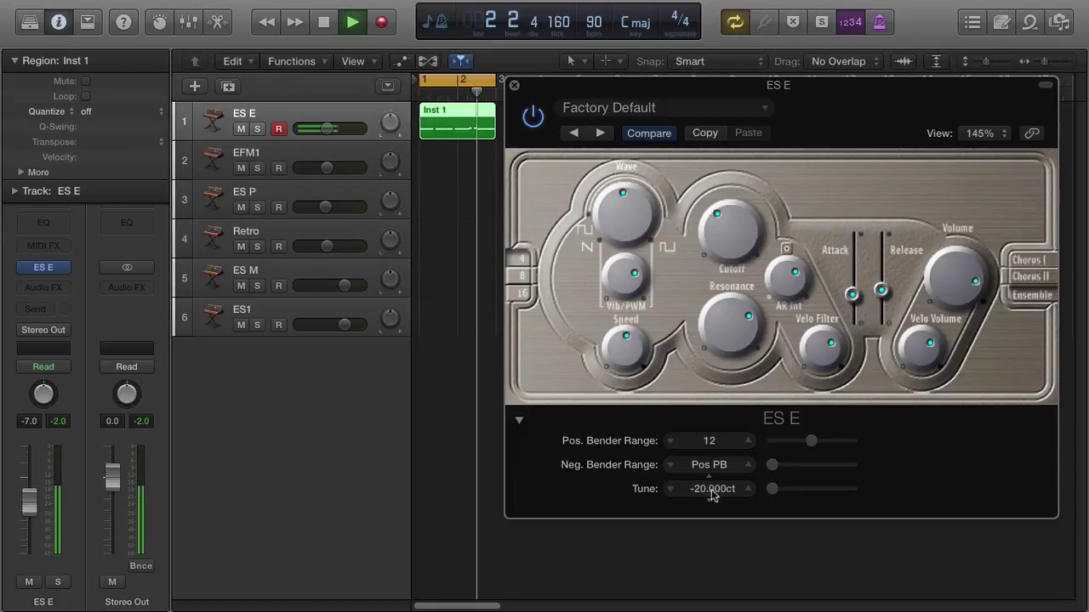
key("space")
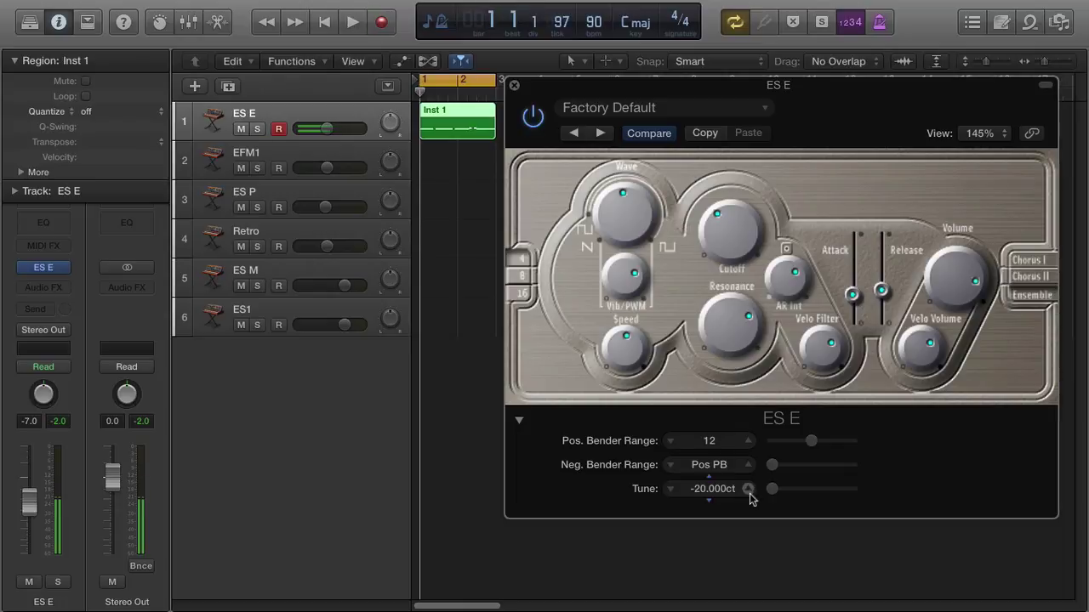
left_click_drag(773, 493, 818, 495)
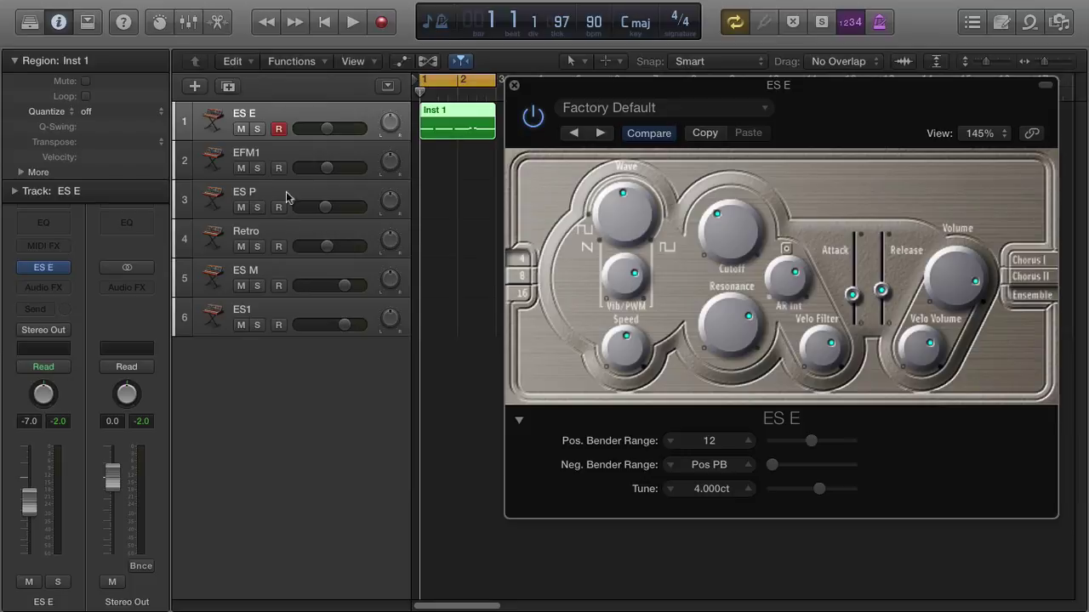
- Load the Dark Synth Pad preset and start playback of the Inst 1 region to hear it
left_click(618, 111)
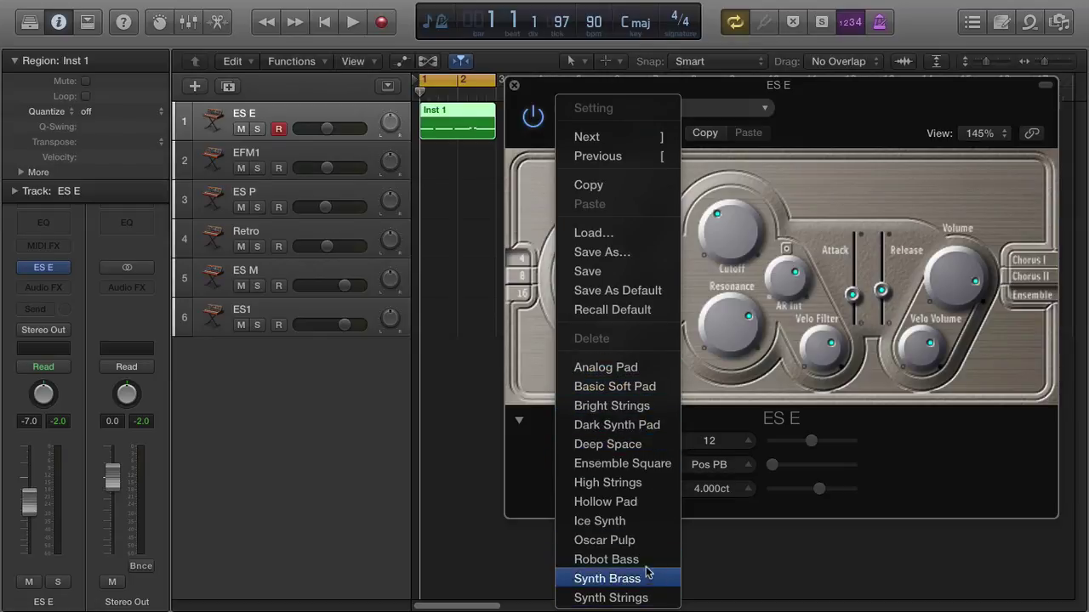
left_click(659, 433)
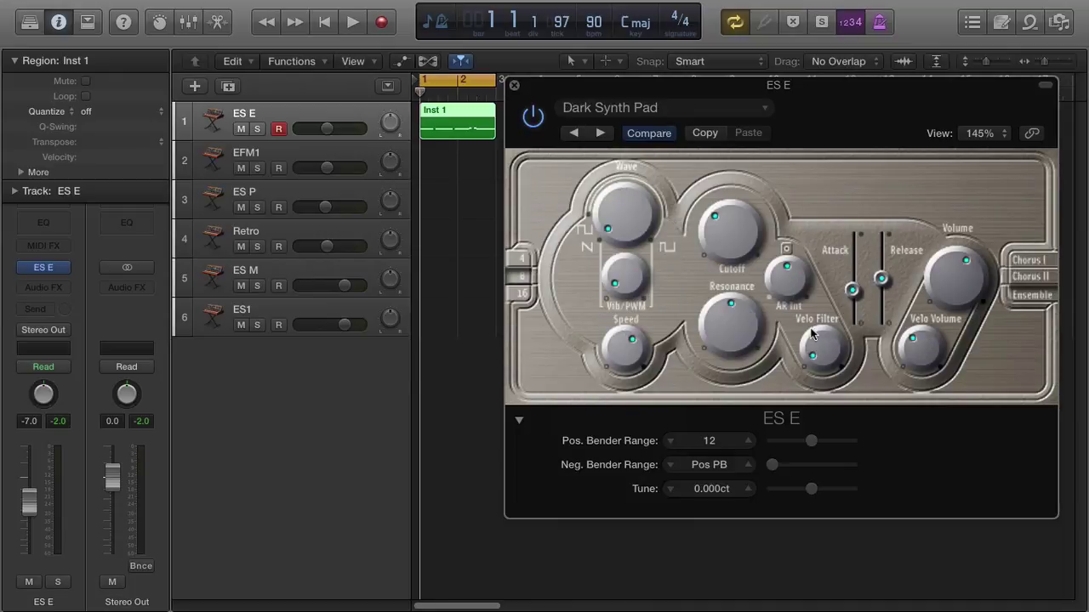
key("space")
- Switch to the Basic Soft Pad preset, listen to it, and stop playback with the playhead returned to the project start
left_click(649, 111)
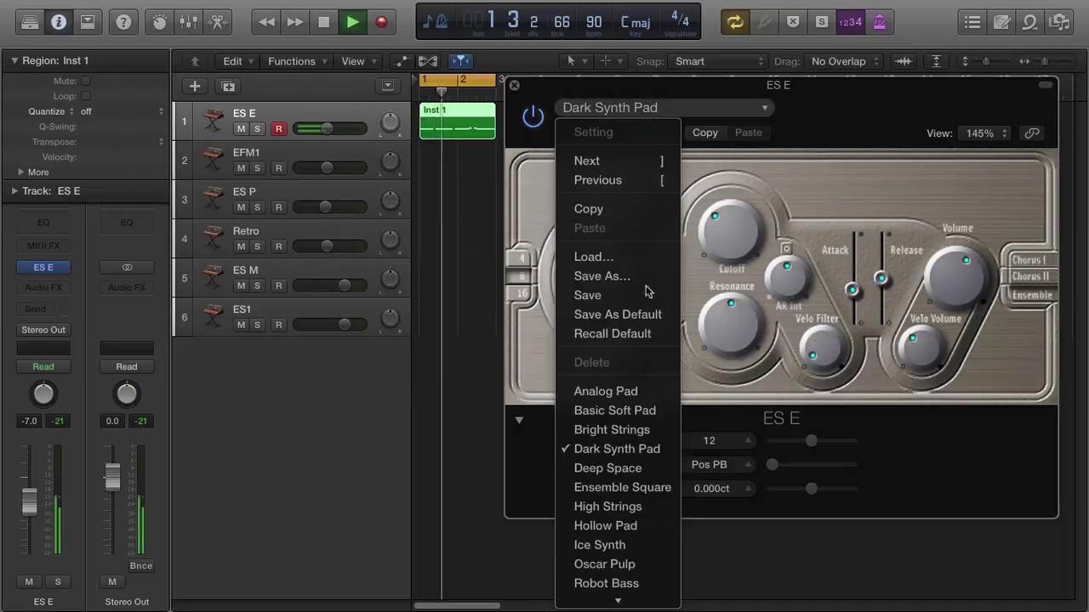
left_click(648, 411)
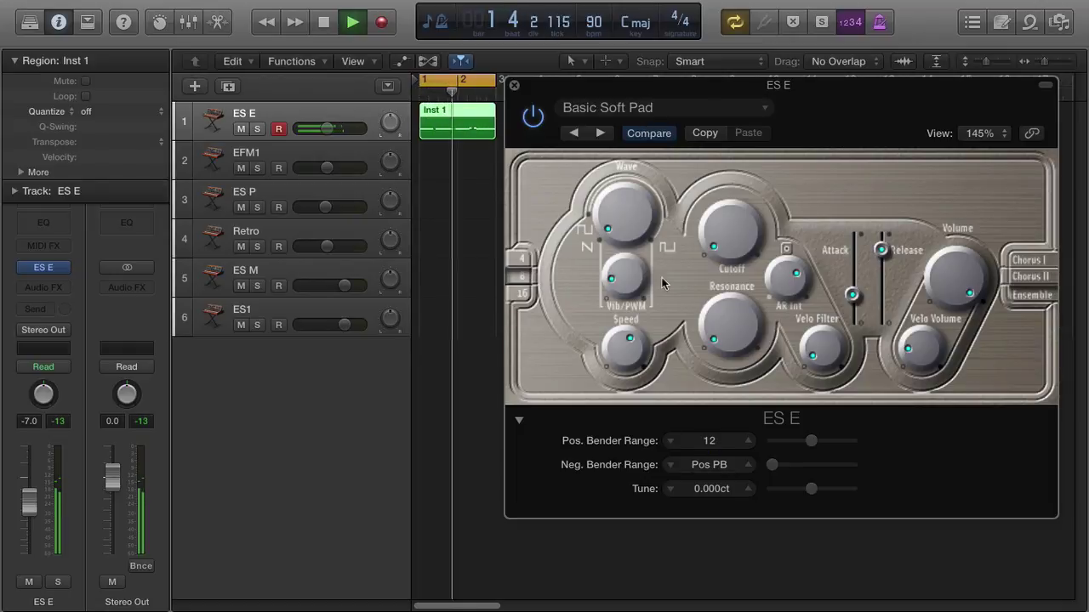
key("space")
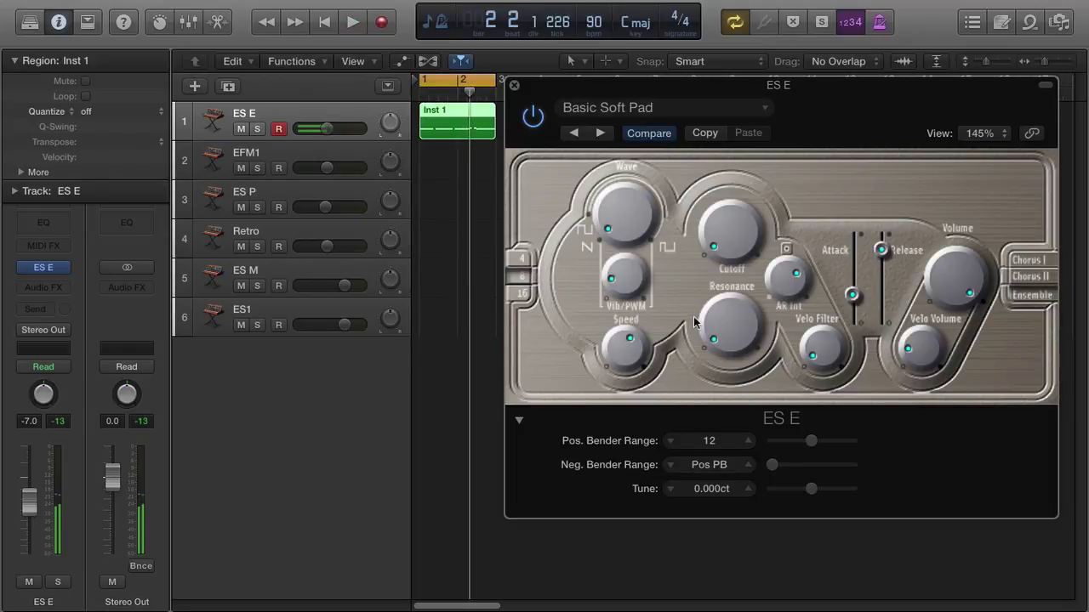
key("Return")
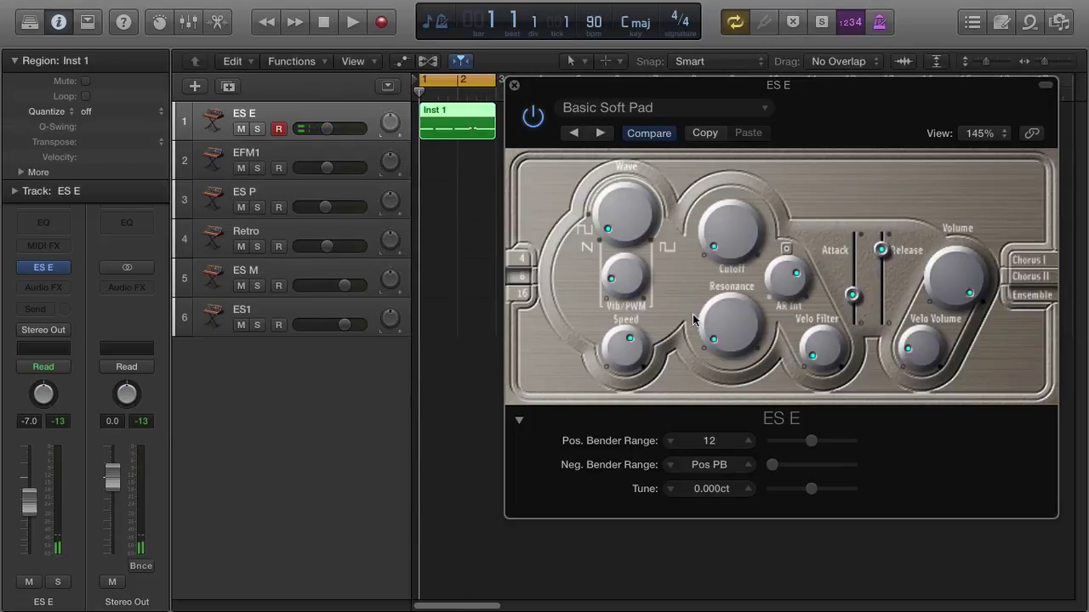